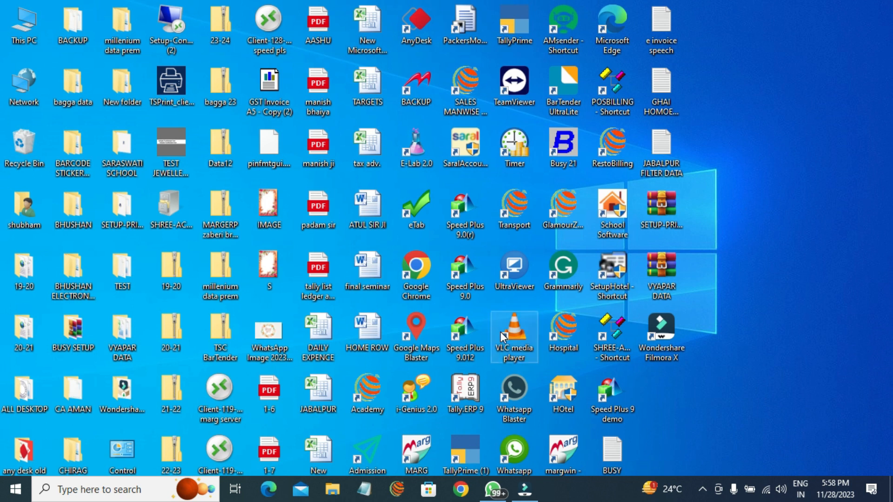
# - Launch Speed Plus 9.0 in English and choose the Bakery Manufacturing Demo company
pyautogui.doubleClick(460, 276)
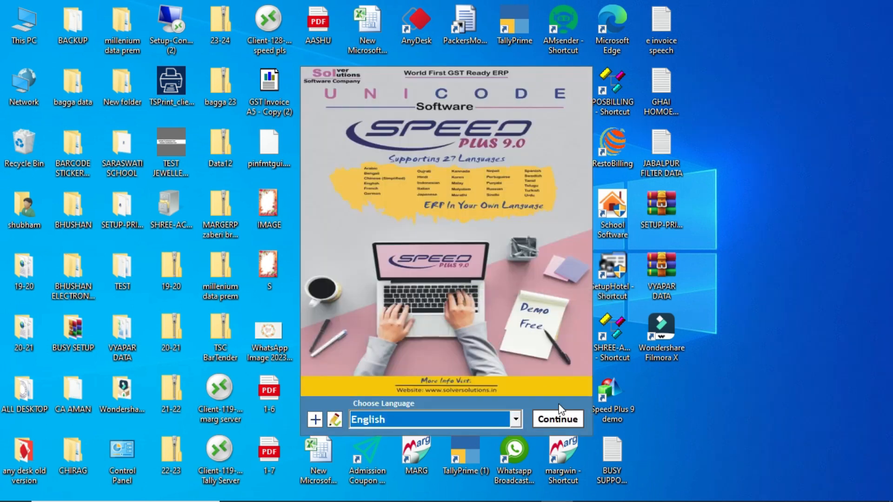
pyautogui.click(568, 420)
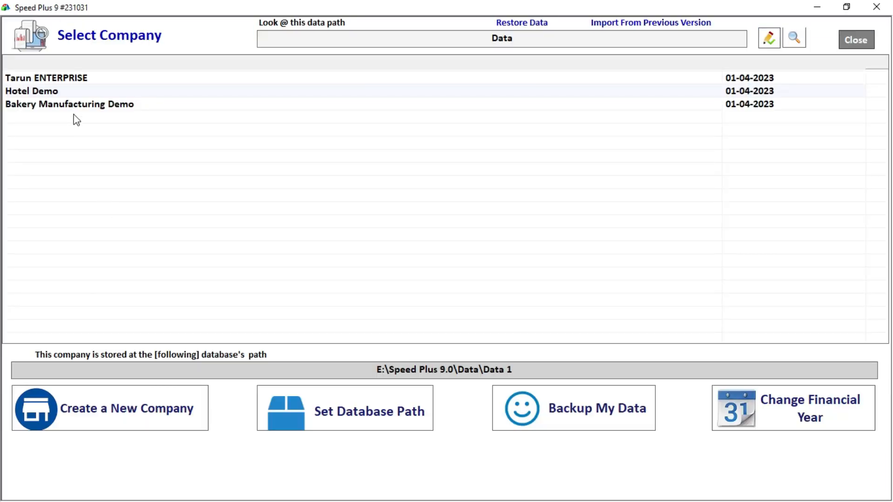
pyautogui.doubleClick(76, 108)
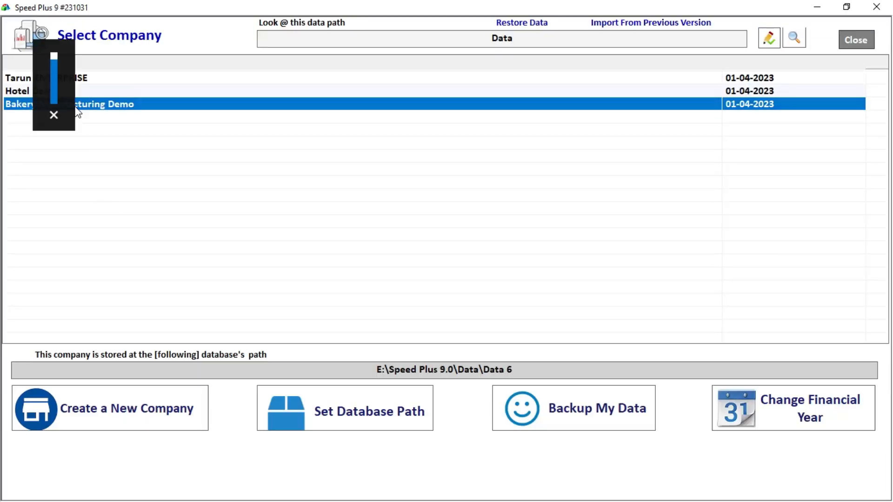
pyautogui.click(101, 106)
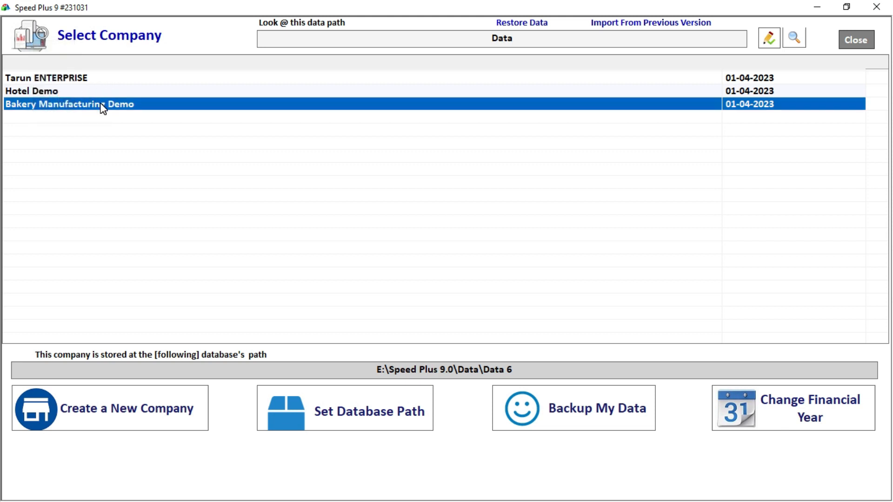
# - Log in to the company by entering the user name and the account password
pyautogui.write('1')
pyautogui.press('Return')
pyautogui.write('1')
pyautogui.press('Return')
pyautogui.press('Return')
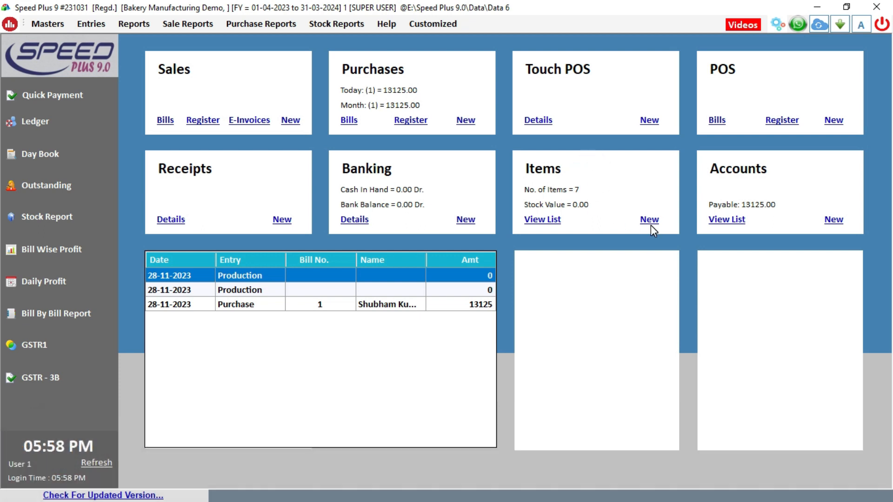
# - Review the list of items with their groups and the Tiger 50Gm entry, and close the list
pyautogui.click(539, 222)
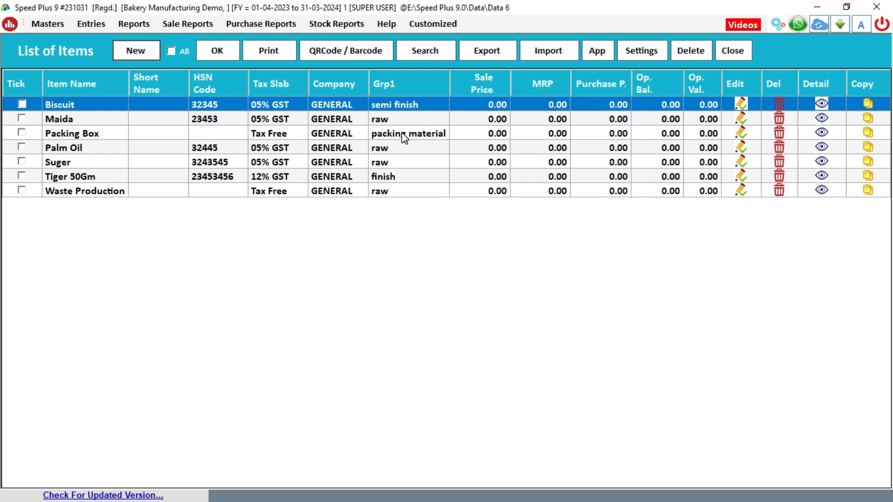
pyautogui.click(403, 180)
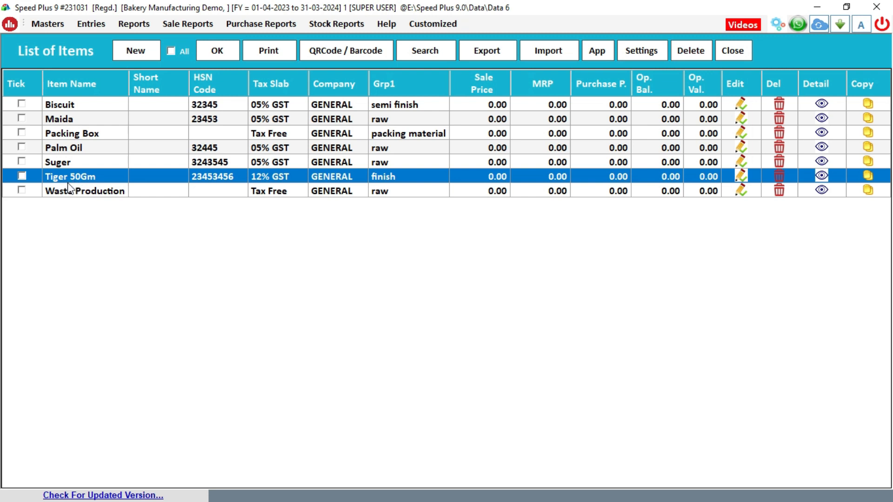
pyautogui.click(740, 50)
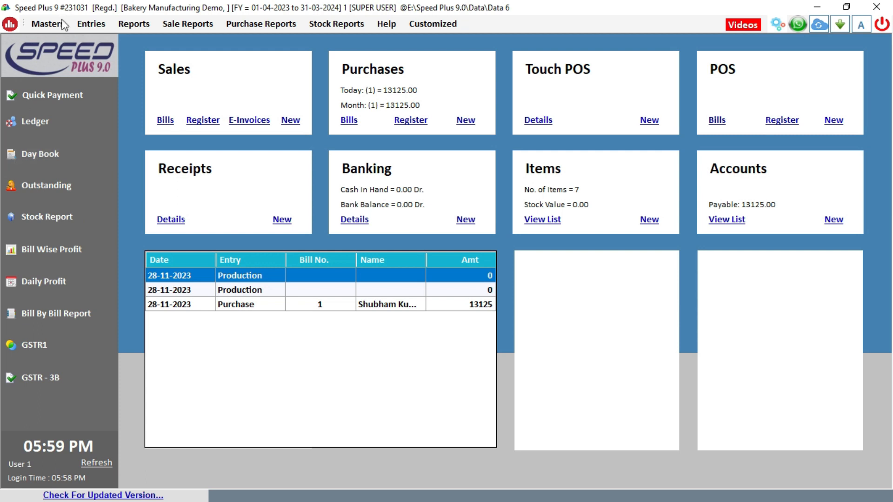
# - Start a new production entry, accepting the date 28-11-2023 and voucher number 3
pyautogui.click(91, 25)
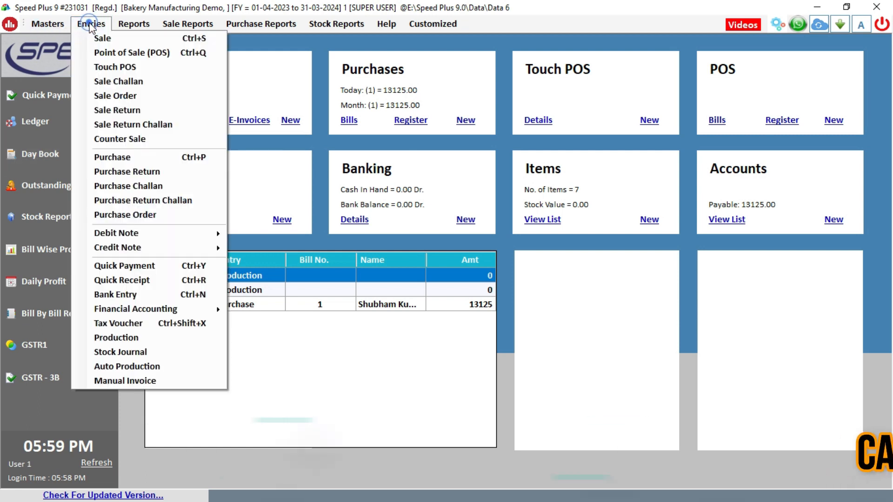
pyautogui.click(160, 343)
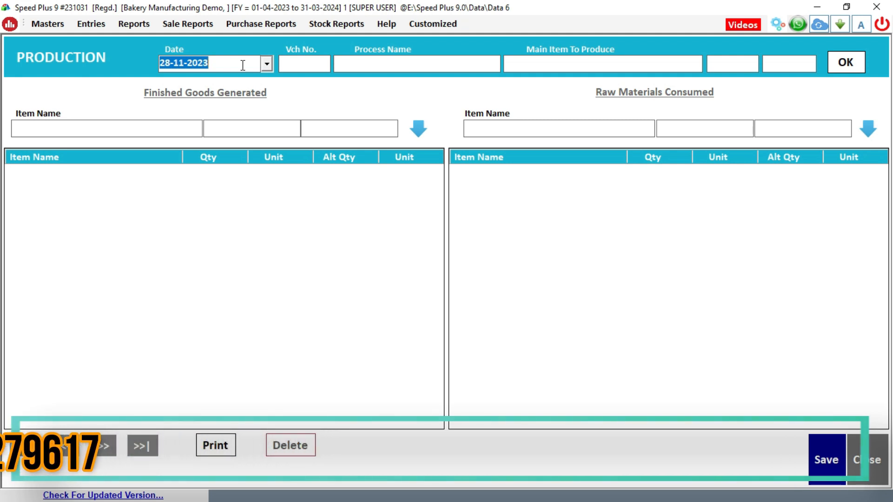
pyautogui.press('Return')
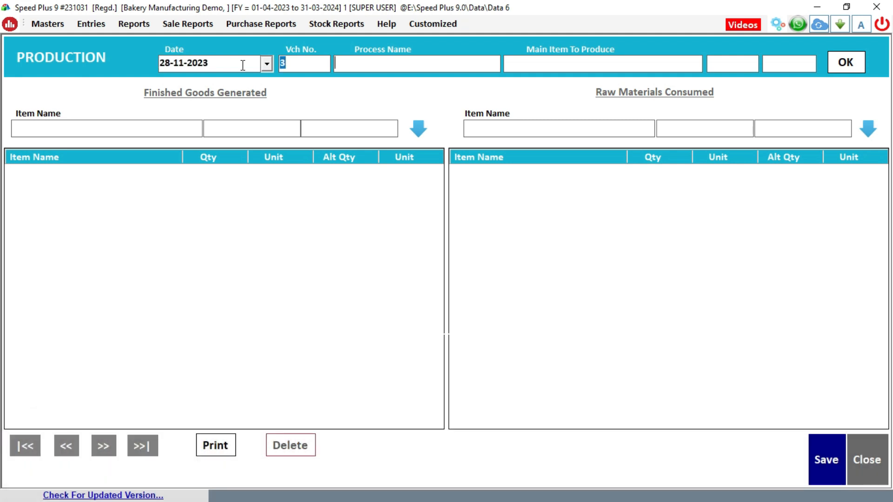
pyautogui.press('Return')
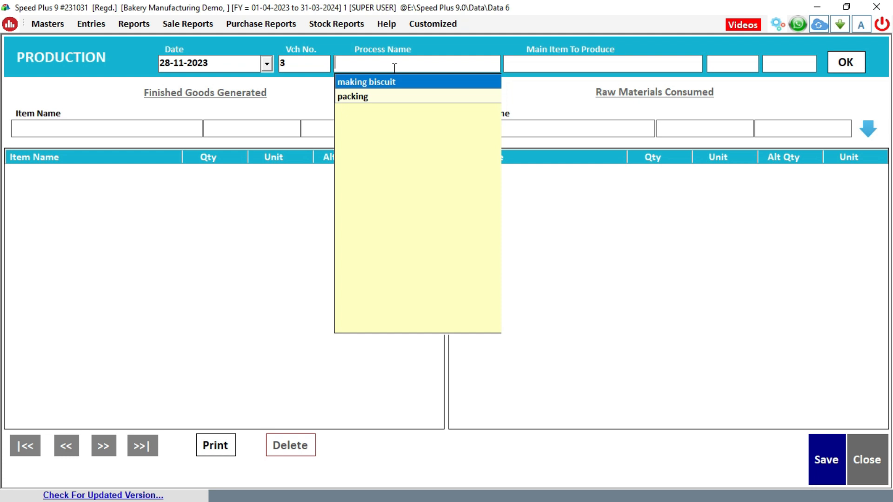
# - Create a new process named making with Biscuit as the main item to produce and quantity 1
pyautogui.press('F3')
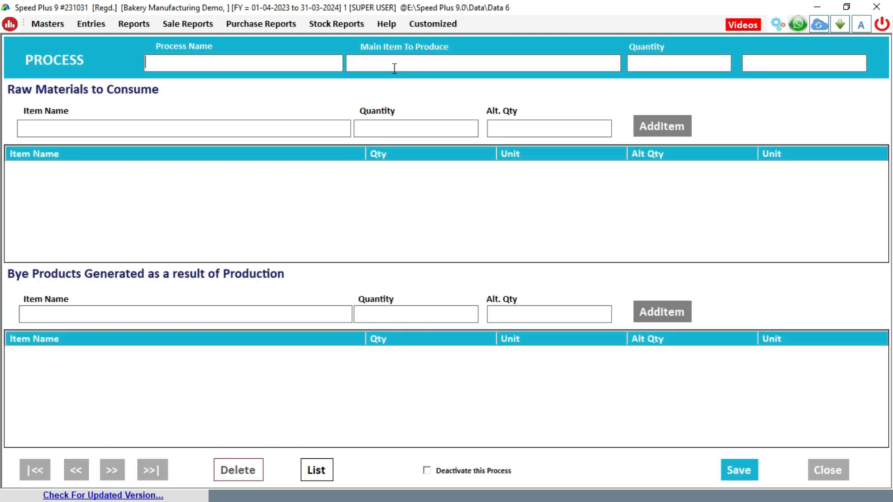
pyautogui.write('making')
pyautogui.click(394, 69)
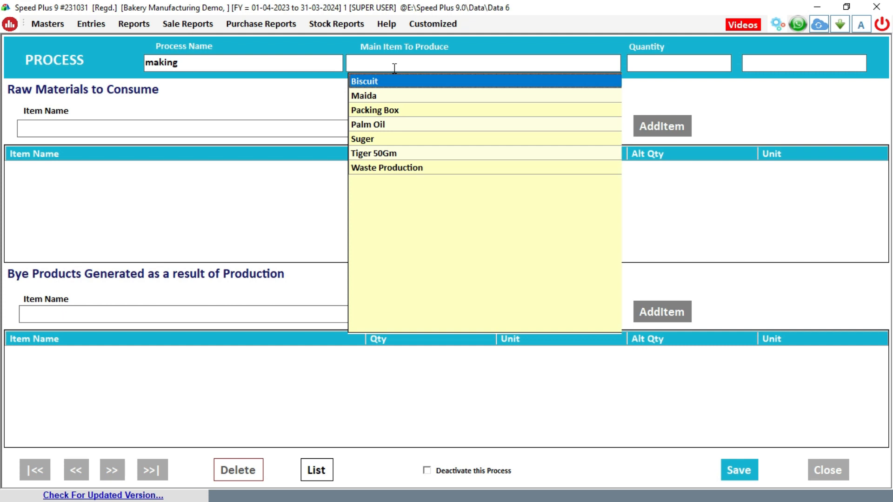
pyautogui.press('Return')
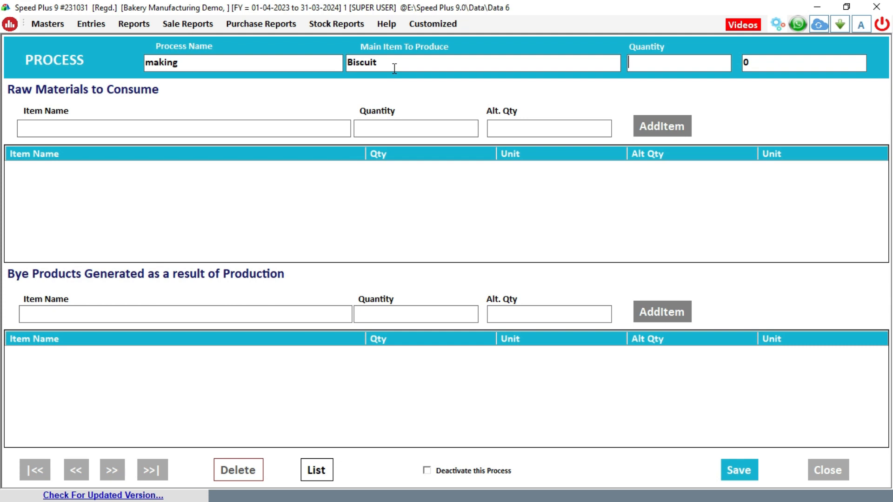
pyautogui.write('1')
pyautogui.press('Tab')
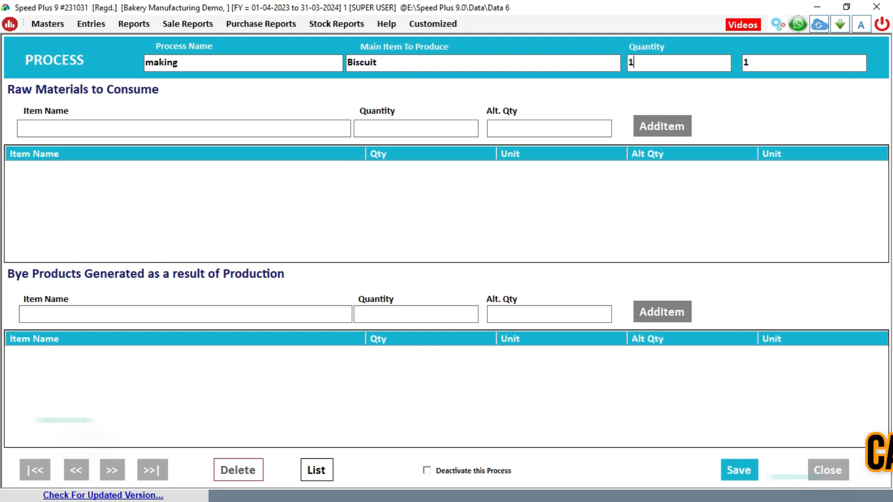
pyautogui.press('Tab')
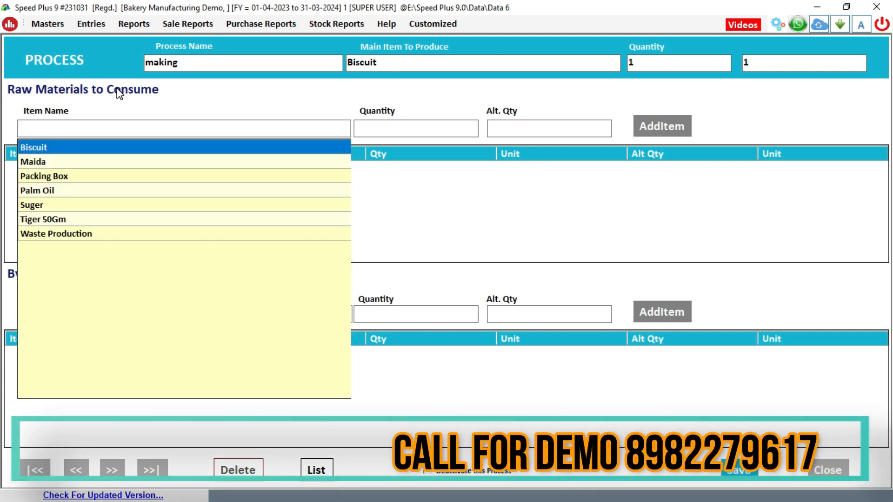
# - Add Maida as a raw material to consume with quantity .25
pyautogui.press('Down')
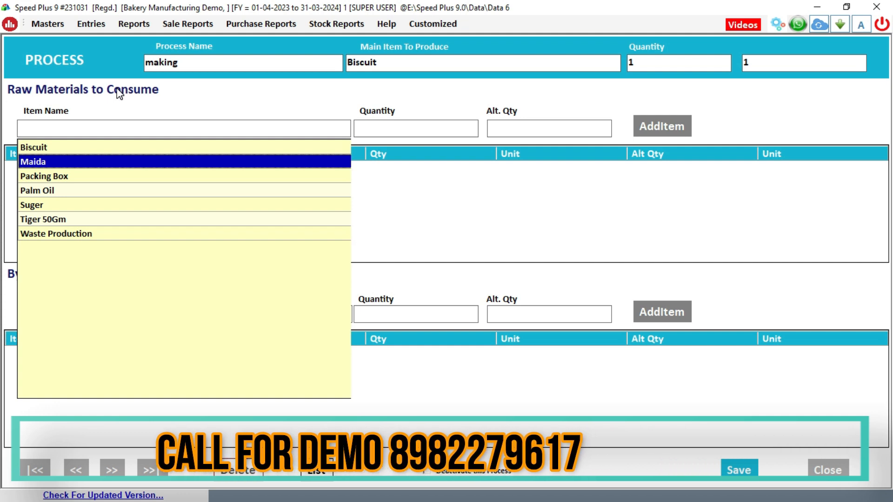
pyautogui.press('Return')
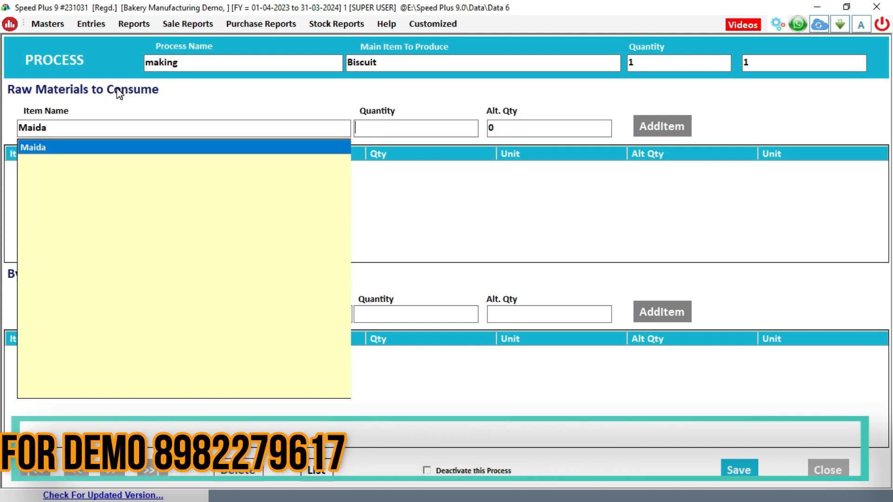
pyautogui.press('Return')
pyautogui.write('.25')
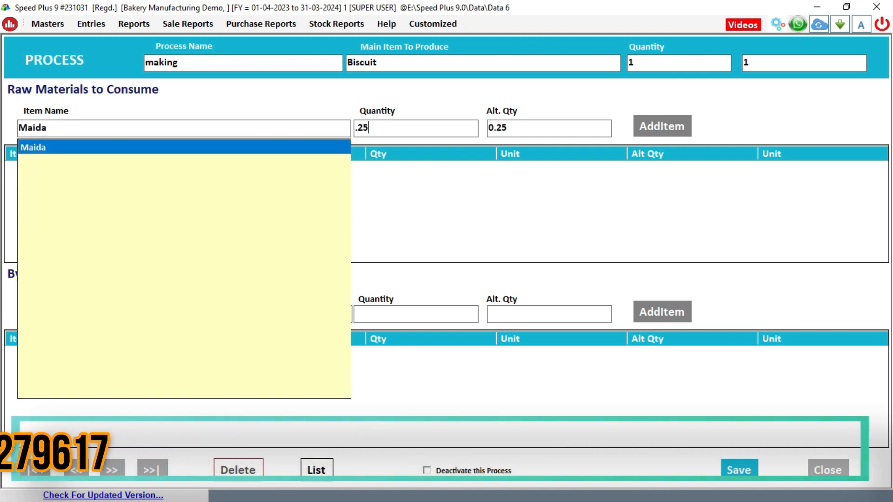
pyautogui.press('Return')
pyautogui.press('Return')
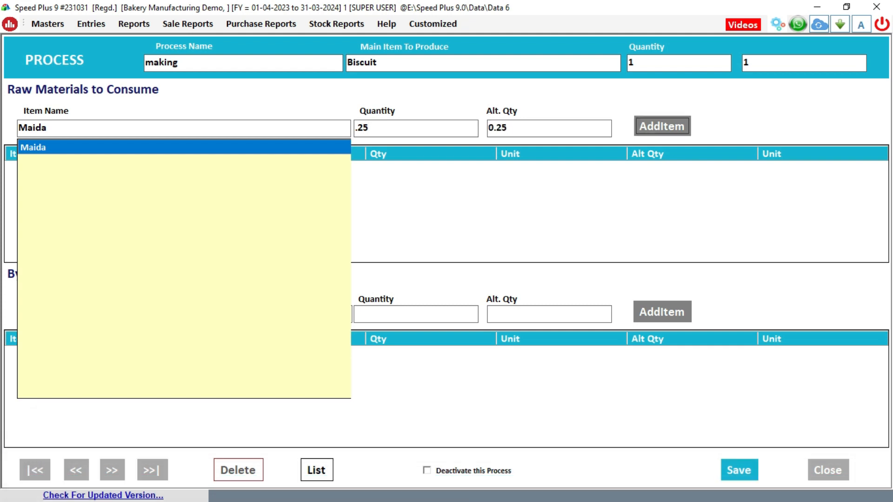
pyautogui.press('Return')
# - Add Palm Oil as a raw material to consume with quantity .200
pyautogui.press('Down')
pyautogui.press('Down')
pyautogui.press('Down')
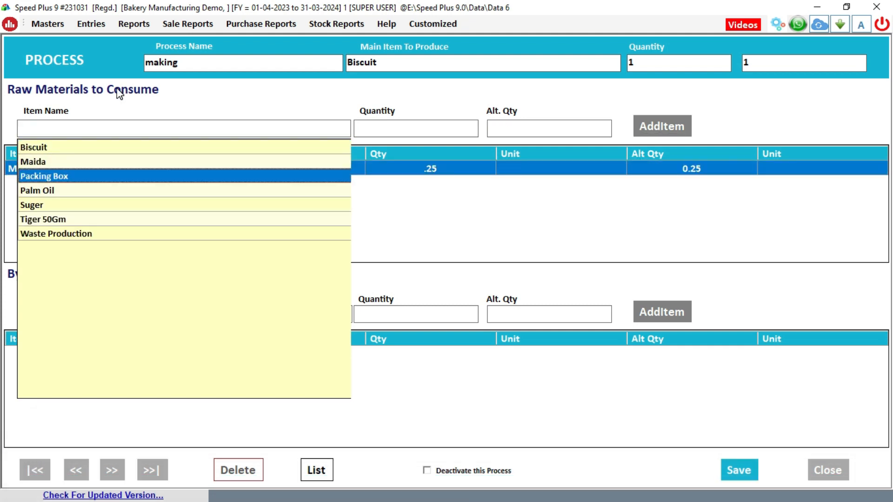
pyautogui.press('Return')
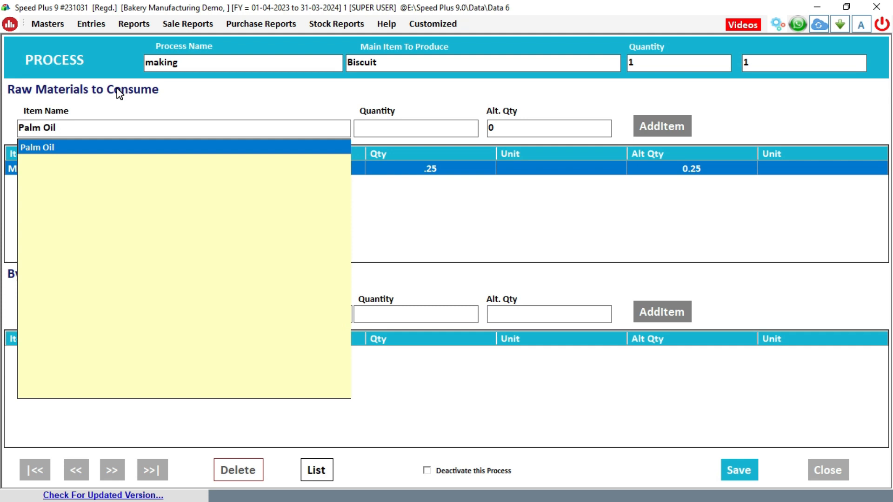
pyautogui.write('.200')
pyautogui.press('Return')
pyautogui.press('Return')
pyautogui.press('Return')
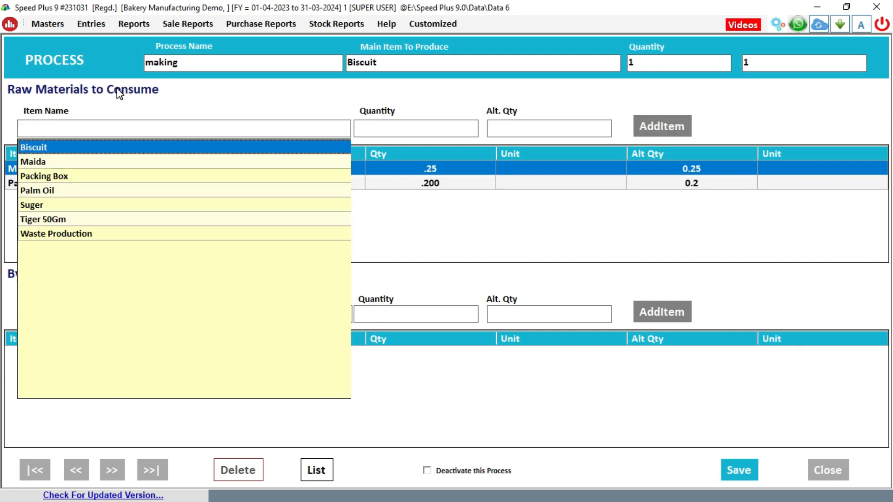
# - Add Suger as a raw material to consume with quantity .350
pyautogui.press('Down')
pyautogui.press('Down')
pyautogui.press('Down')
pyautogui.press('Down')
pyautogui.press('Return')
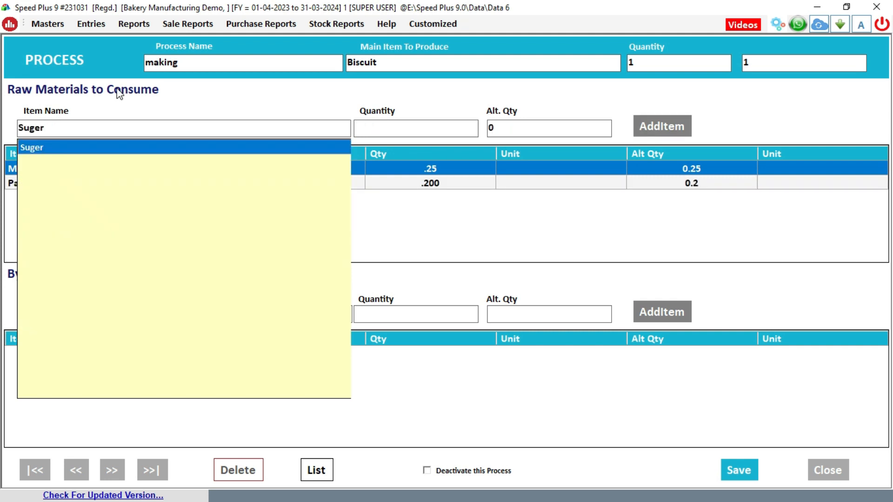
pyautogui.write('.350')
pyautogui.press('Return')
pyautogui.press('Return')
pyautogui.press('Return')
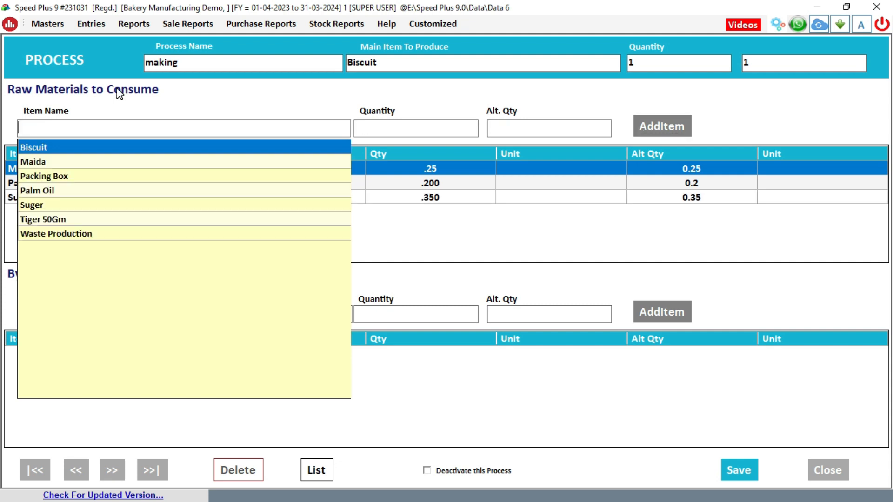
pyautogui.click(473, 210)
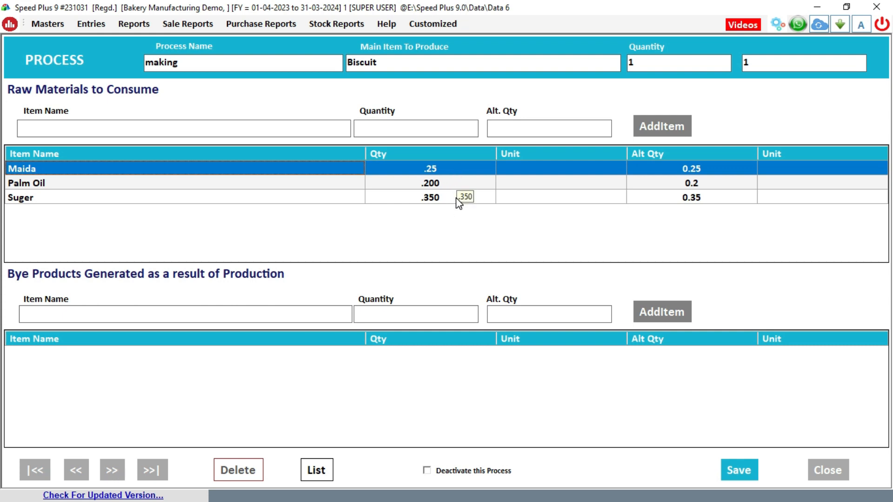
# - Load the Maida raw material row for editing, set its quantity to .50 and add it
pyautogui.doubleClick(325, 173)
pyautogui.click(382, 133)
pyautogui.press('BackSpace')
pyautogui.press('BackSpace')
pyautogui.write('50')
pyautogui.press('Tab')
pyautogui.press('Tab')
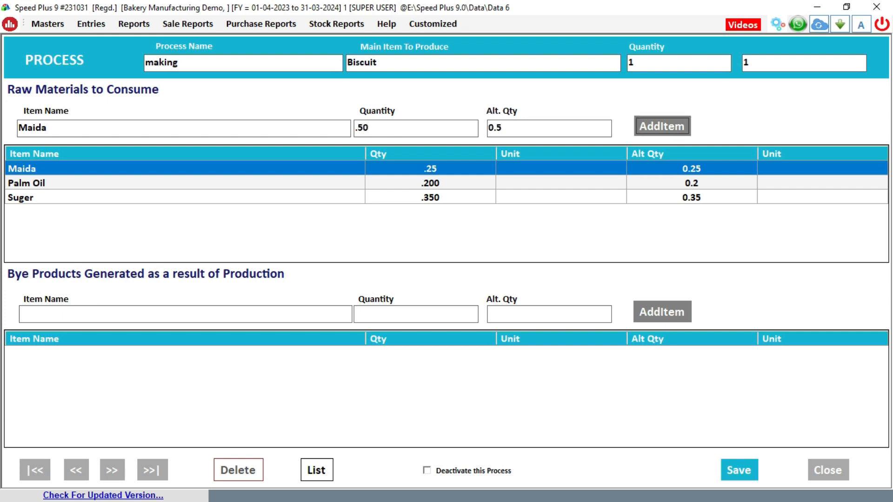
pyautogui.press('Return')
pyautogui.click(506, 231)
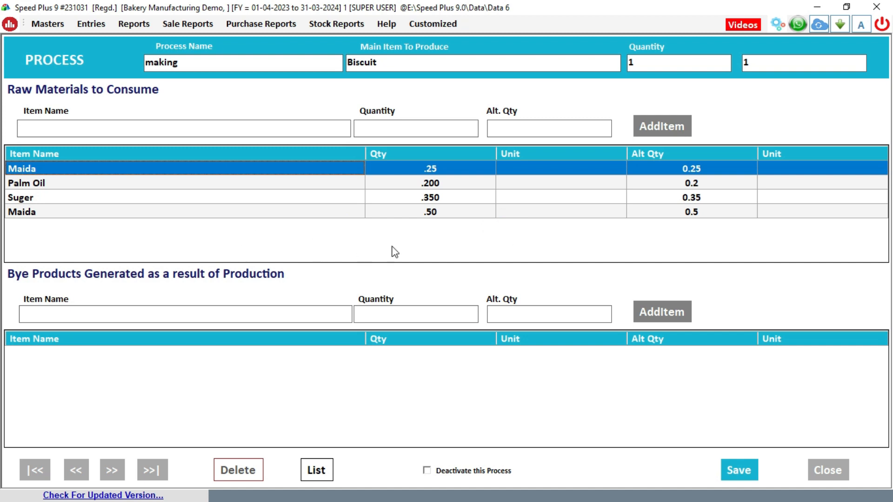
# - Delete the duplicate Maida row with quantity .25 from the raw materials
pyautogui.click(436, 174)
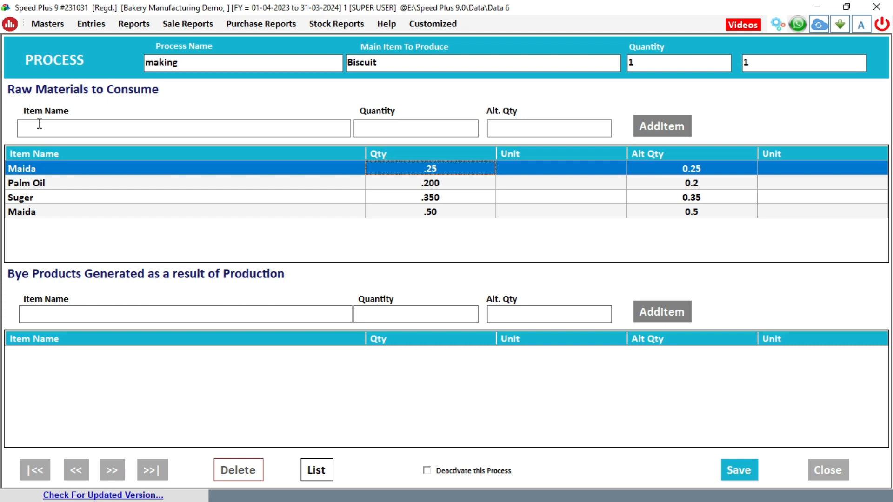
pyautogui.click(80, 169)
pyautogui.press('Delete')
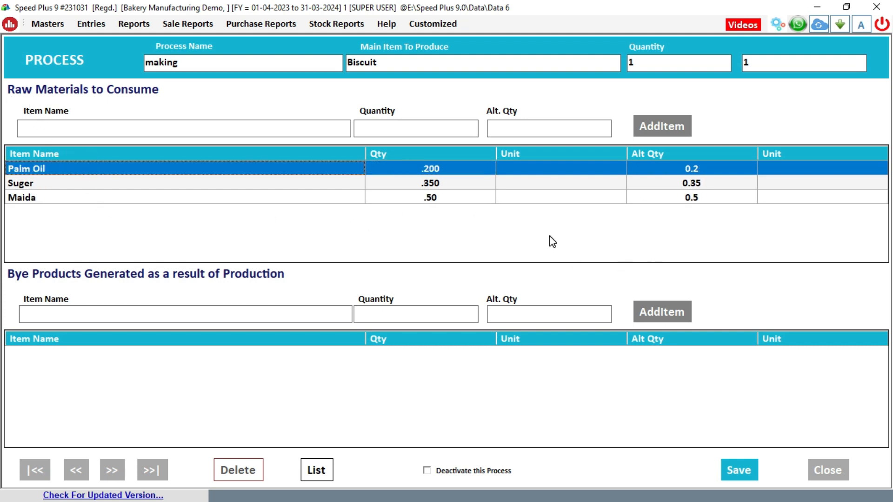
# - Add Waste Production as a by-product with quantity .01 and save the process
pyautogui.click(259, 309)
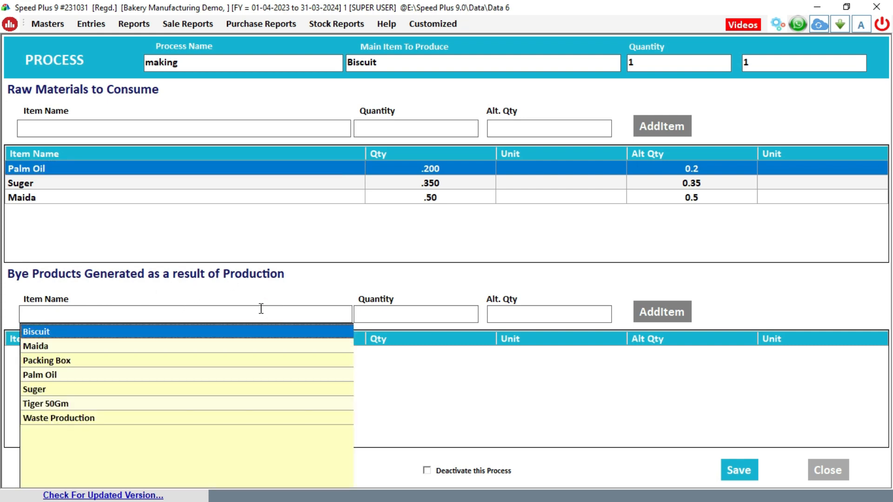
pyautogui.press('Down')
pyautogui.press('Down')
pyautogui.press('Down')
pyautogui.press('Down')
pyautogui.press('Down')
pyautogui.press('Down')
pyautogui.press('Return')
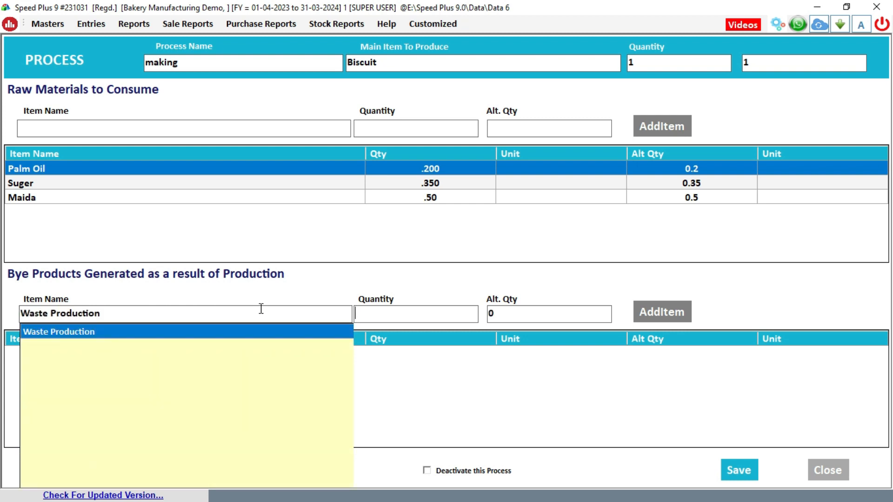
pyautogui.write('.01')
pyautogui.press('Return')
pyautogui.press('Return')
pyautogui.press('Return')
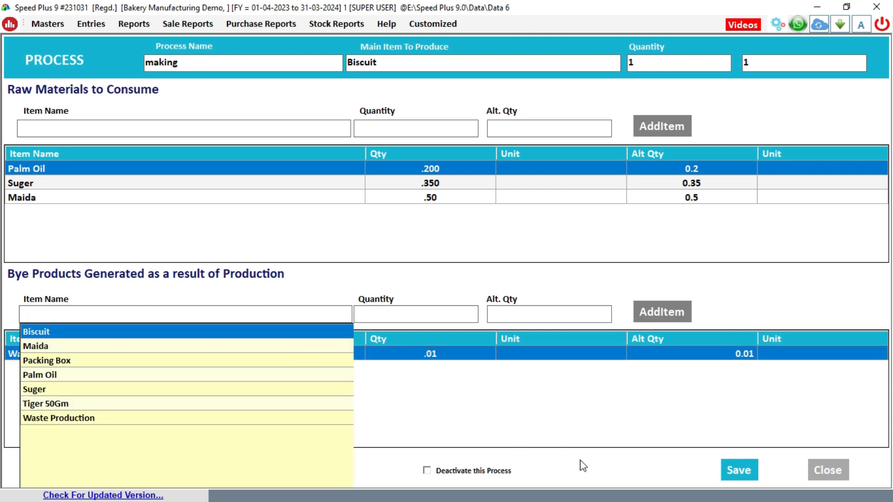
pyautogui.click(668, 419)
pyautogui.click(739, 470)
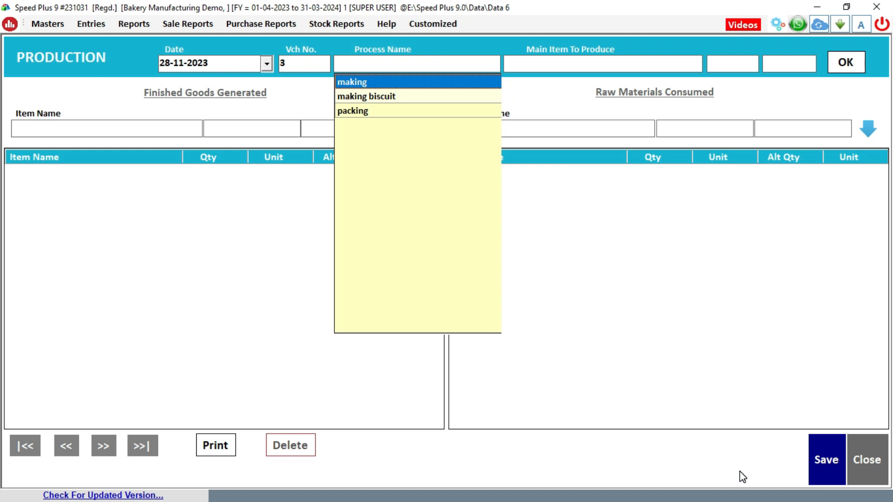
# - Load the making process with Biscuit as the main item for a production quantity of 100
pyautogui.press('Return')
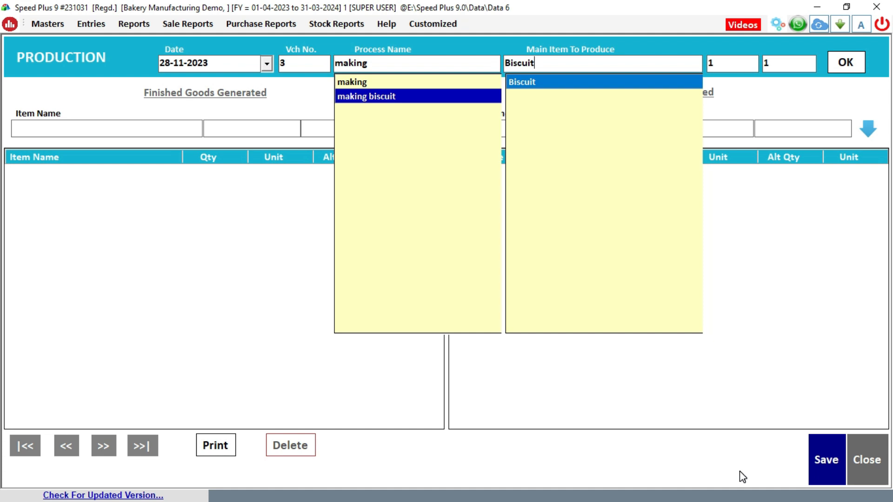
pyautogui.press('Return')
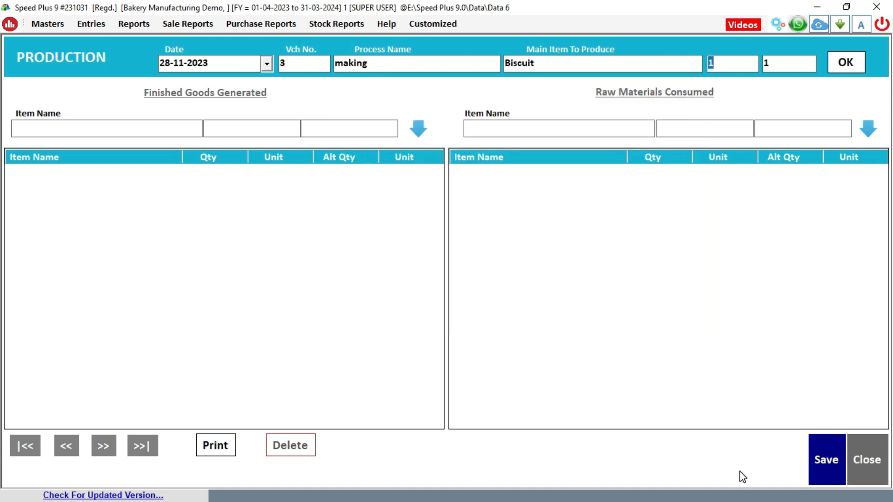
pyautogui.write('100')
pyautogui.press('Return')
pyautogui.press('Return')
pyautogui.press('Return')
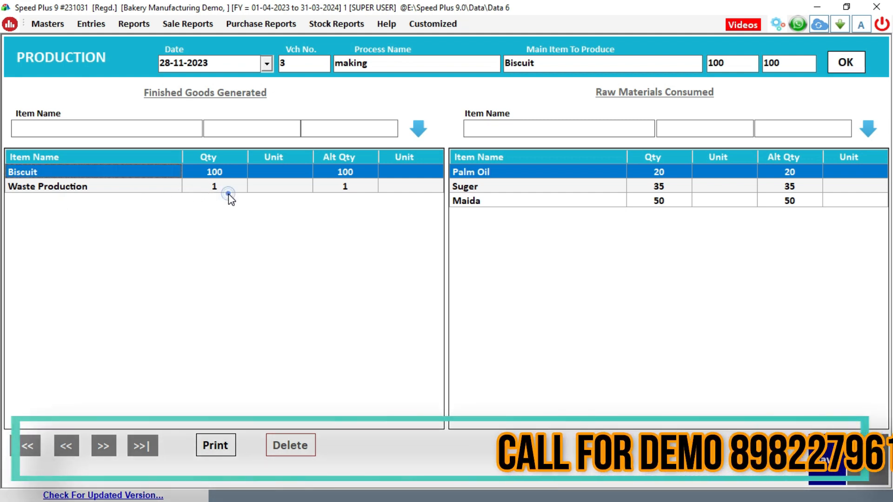
# - Check the Waste Production row, preview the printed production voucher for the making process, and close the preview
pyautogui.click(228, 190)
pyautogui.click(228, 188)
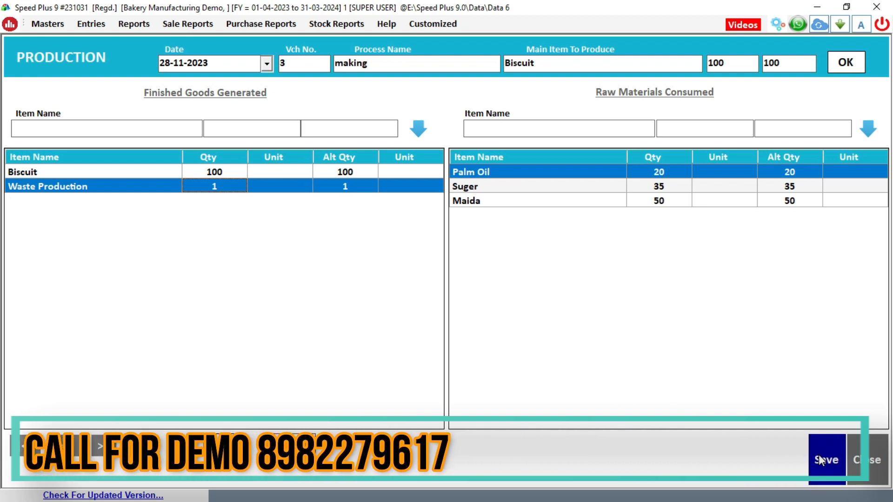
pyautogui.click(214, 457)
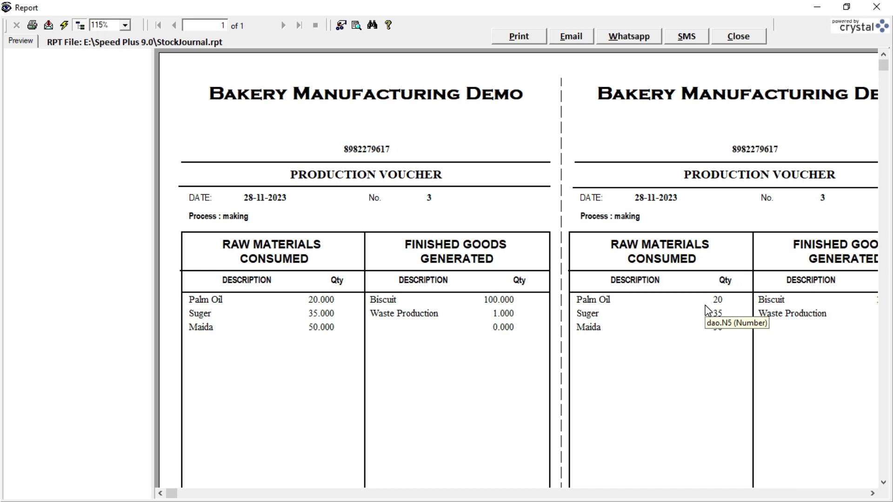
pyautogui.click(742, 42)
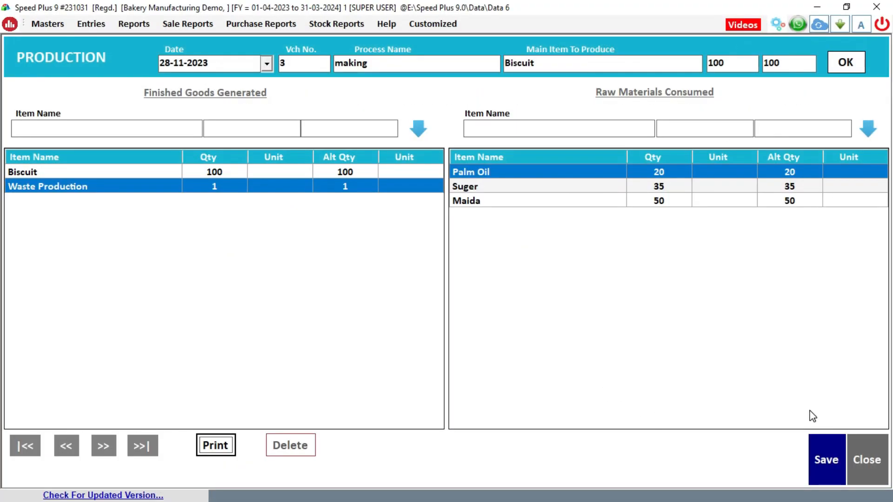
# - Save the biscuit production entry and decline printing it
pyautogui.click(832, 453)
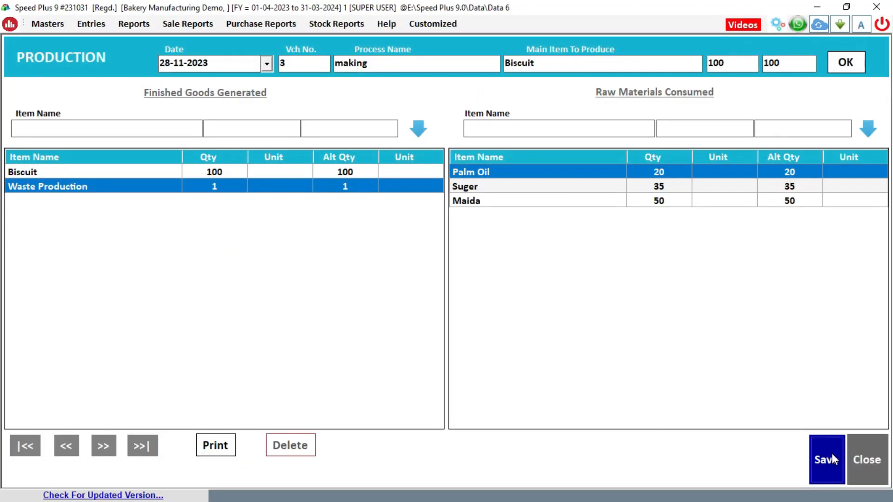
pyautogui.press('Return')
pyautogui.press('Tab')
pyautogui.press('Return')
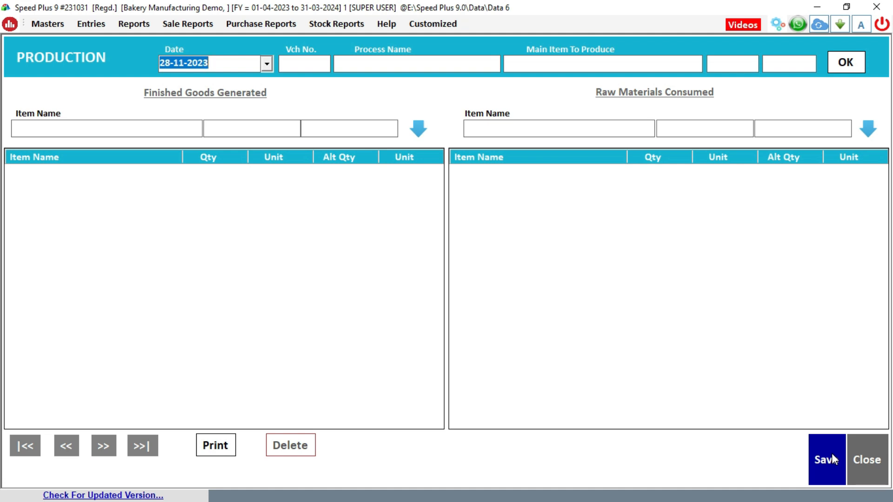
# - Start a new production entry with the packing process for Tiger 50Gm and load its items for quantity 200
pyautogui.press('Return')
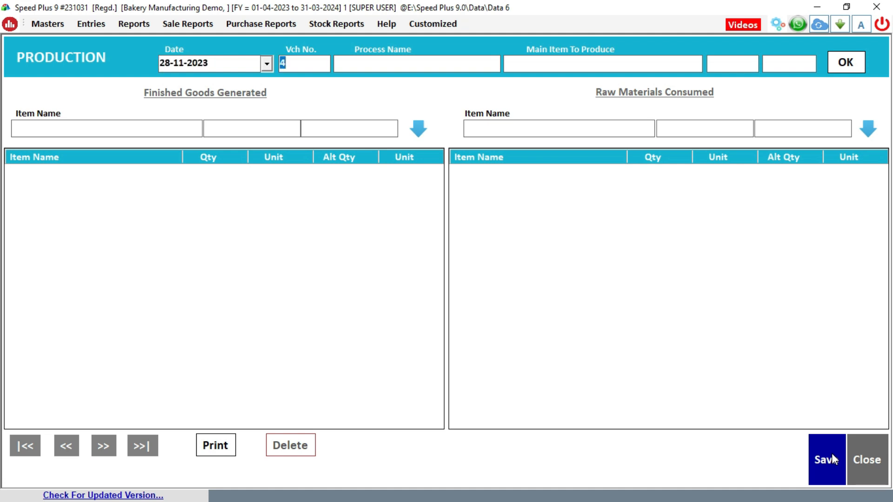
pyautogui.press('Return')
pyautogui.press('Down')
pyautogui.press('Down')
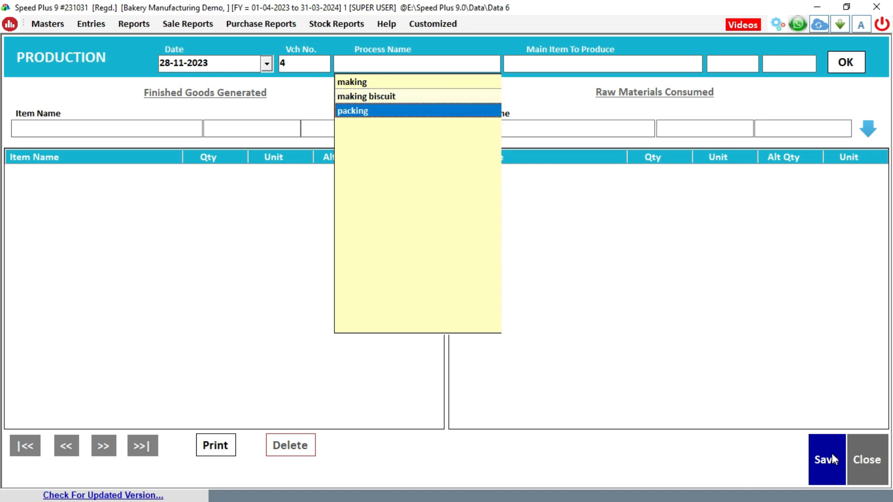
pyautogui.press('Return')
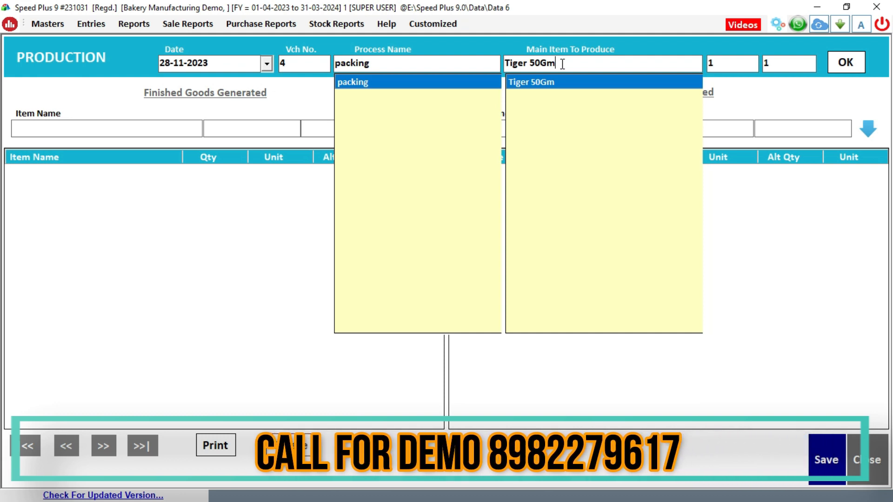
pyautogui.press('Return')
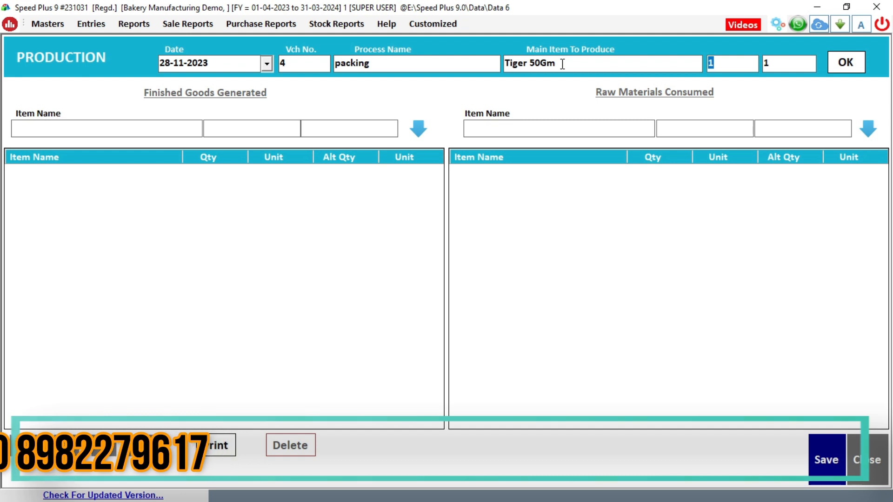
pyautogui.write('200')
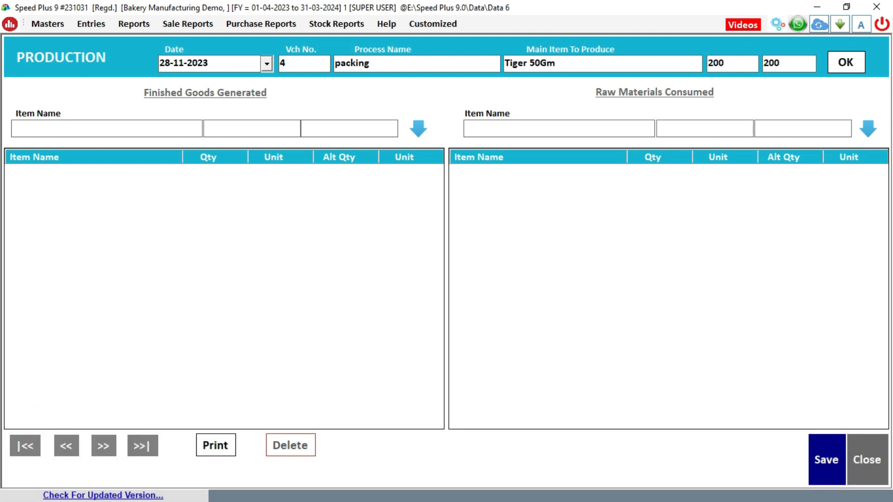
pyautogui.press('Return')
pyautogui.press('Return')
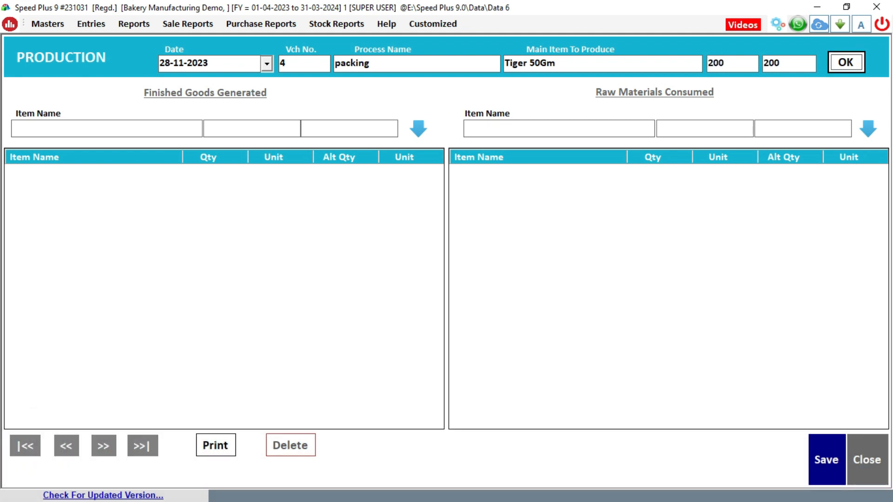
pyautogui.press('Return')
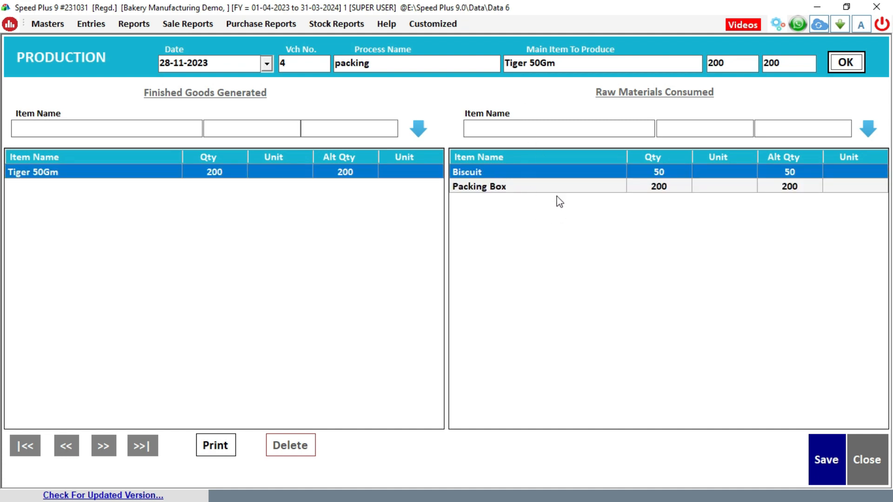
# - Check the consumed and produced quantities of the packing entry and save it without printing
pyautogui.click(615, 187)
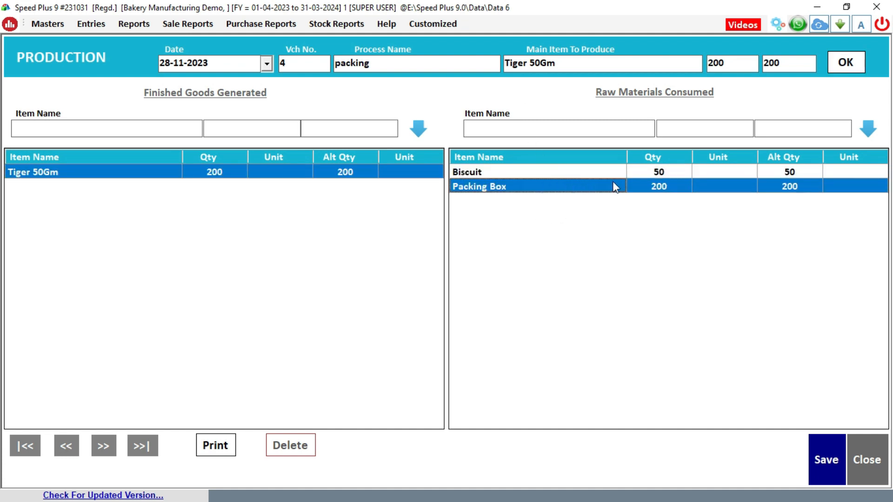
pyautogui.click(649, 172)
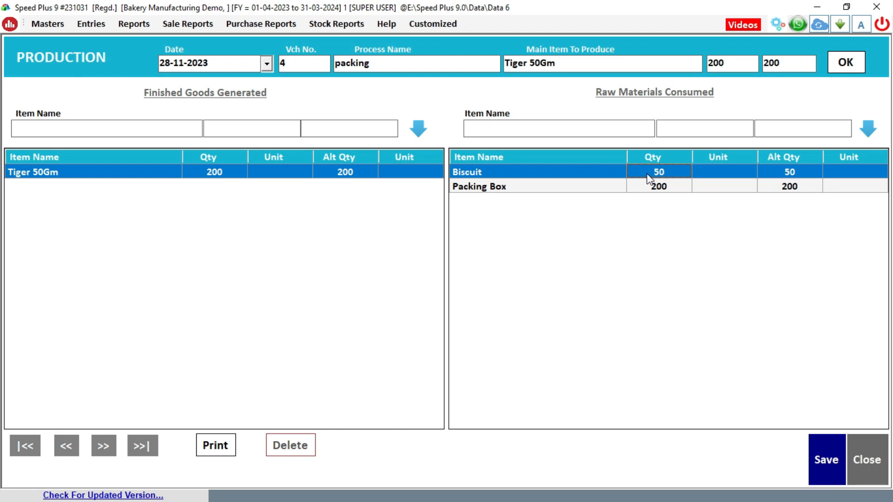
pyautogui.click(648, 190)
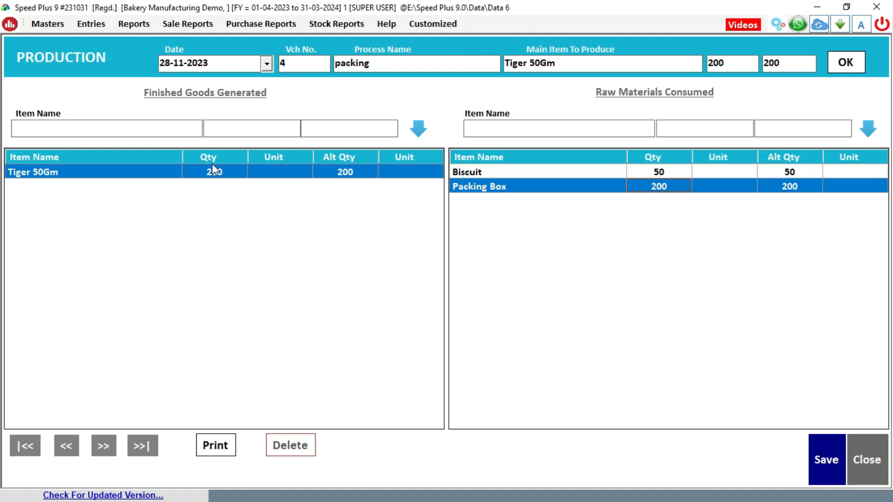
pyautogui.click(214, 179)
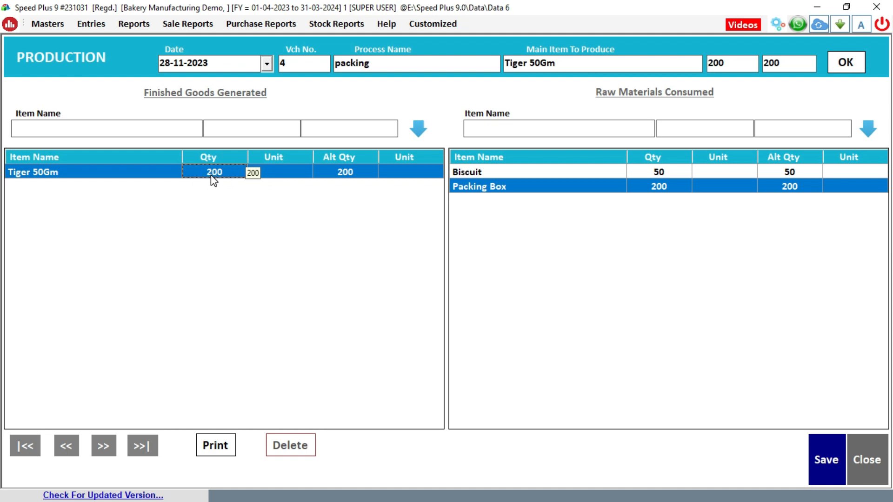
pyautogui.click(827, 458)
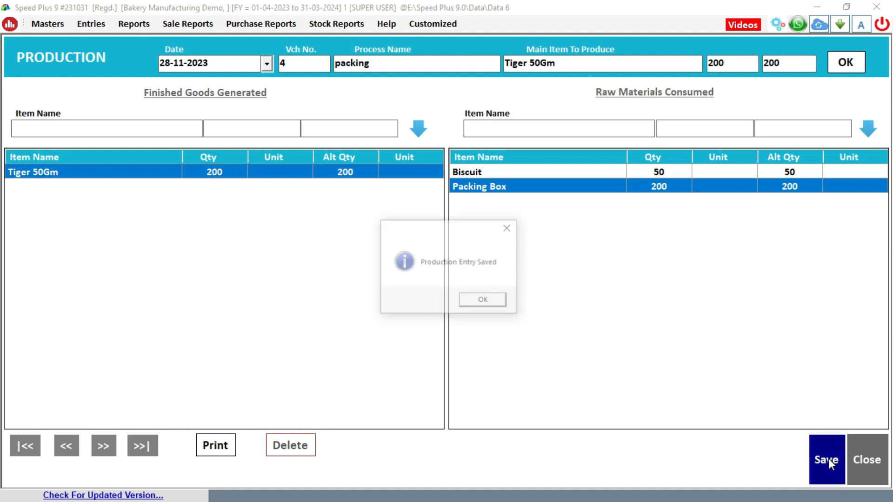
pyautogui.click(488, 305)
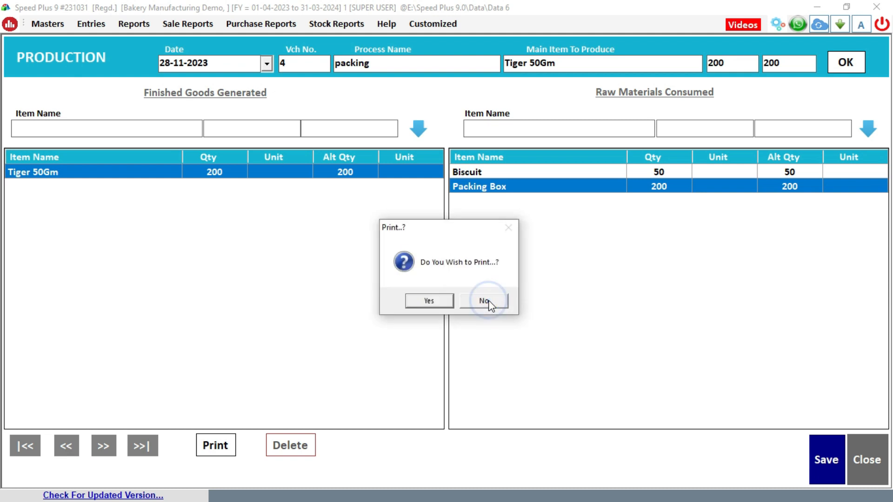
pyautogui.click(473, 301)
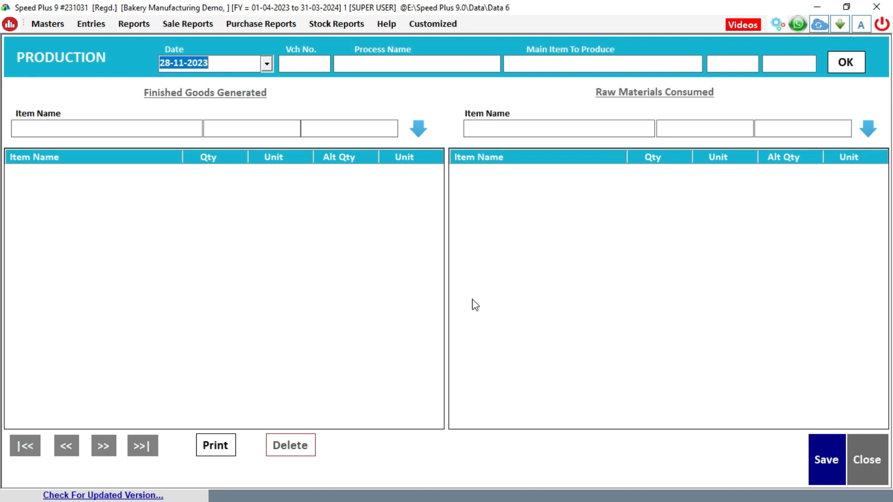
# - Leave the production entry form and display the Production Register for 28-11-2023
pyautogui.click(858, 461)
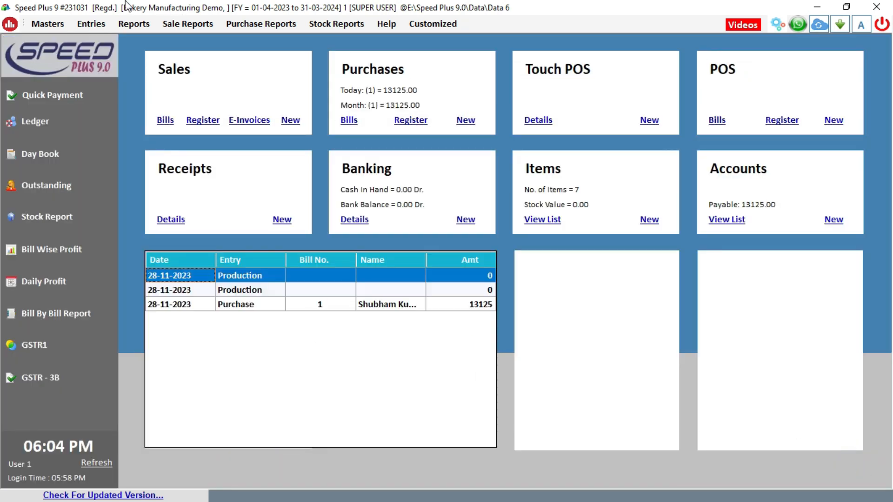
pyautogui.click(128, 26)
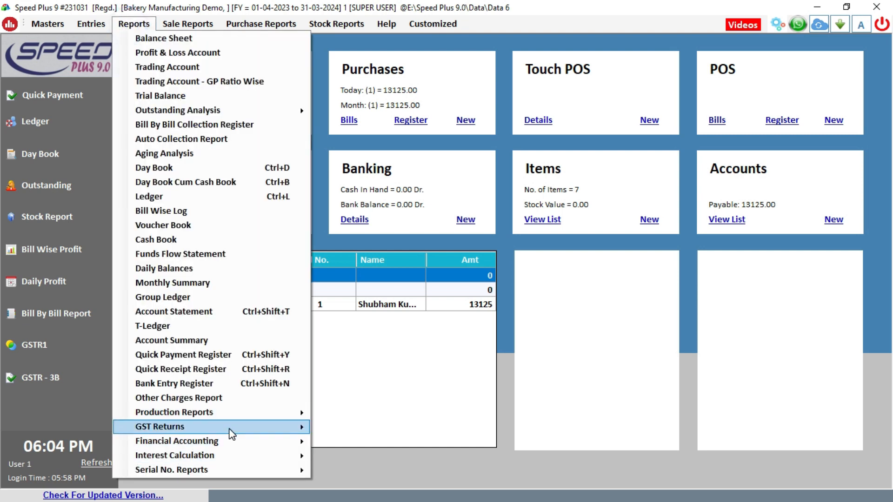
pyautogui.click(234, 414)
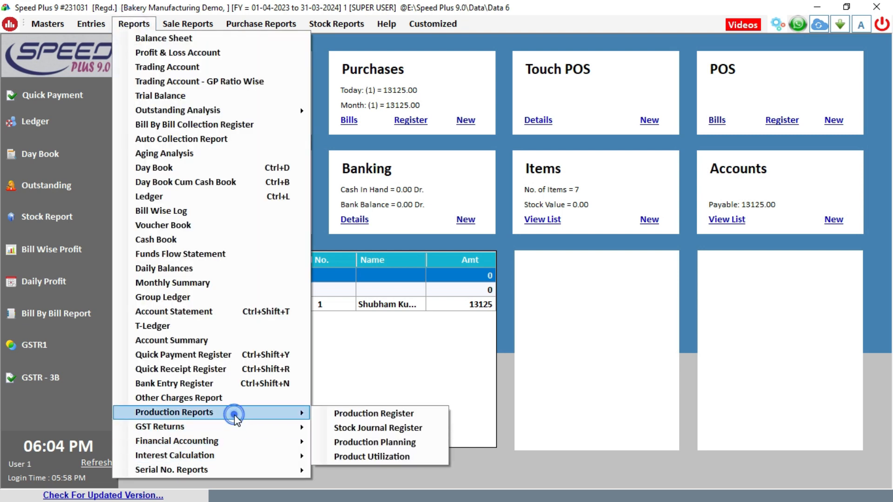
pyautogui.click(362, 413)
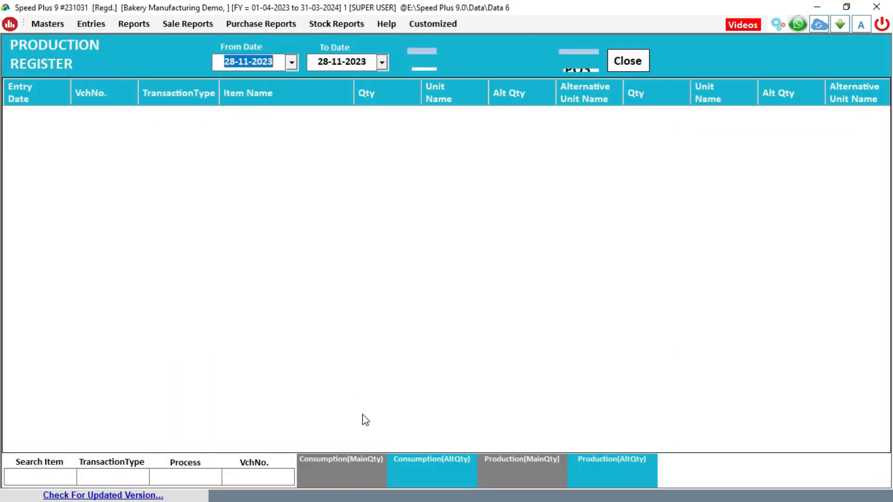
pyautogui.click(421, 63)
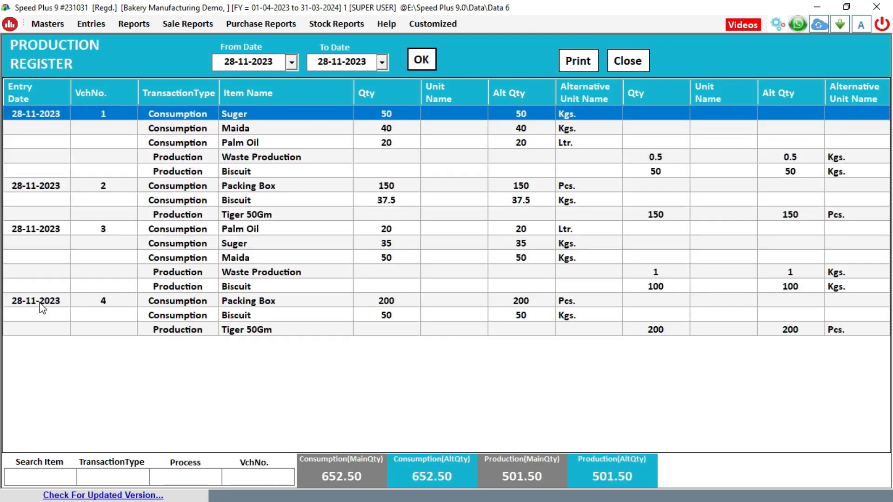
# - Examine the consumption and production rows of vouchers 3 and 4 in the register, and close it
pyautogui.click(40, 303)
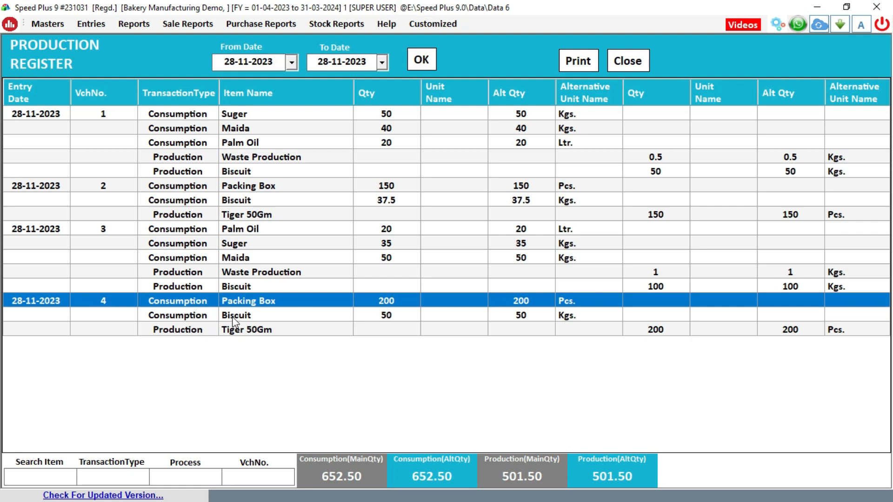
pyautogui.click(239, 330)
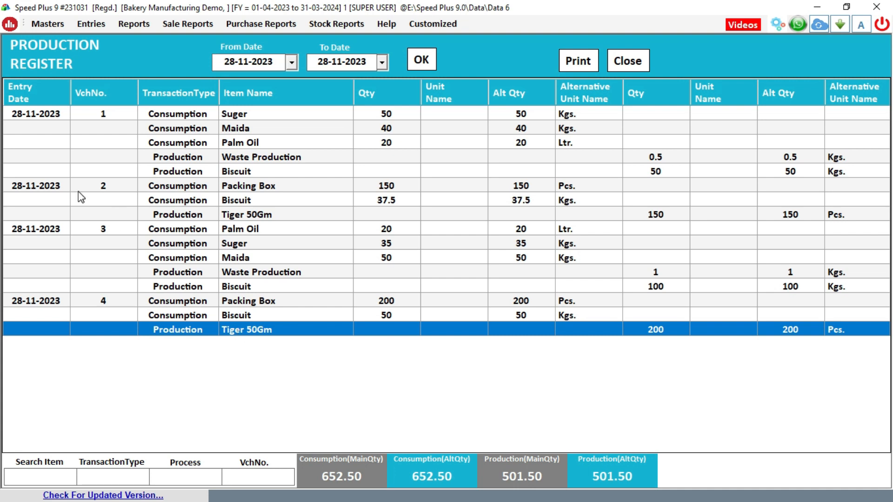
pyautogui.click(90, 228)
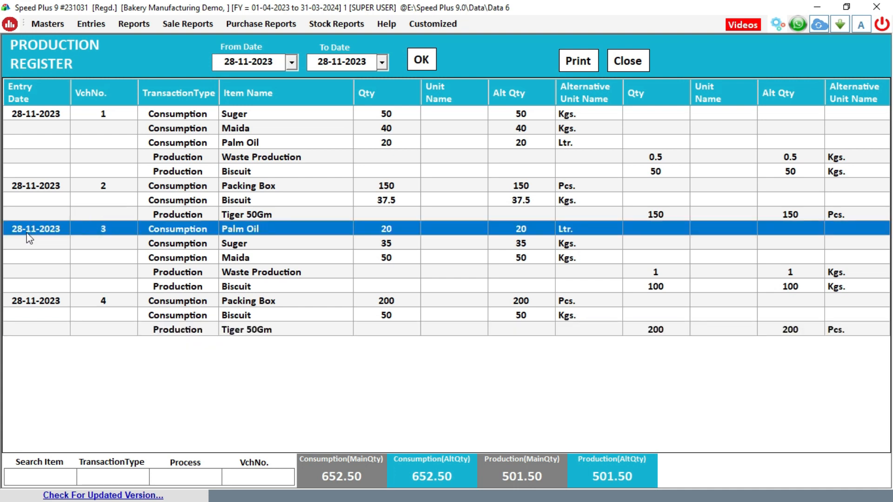
pyautogui.click(117, 302)
pyautogui.click(116, 229)
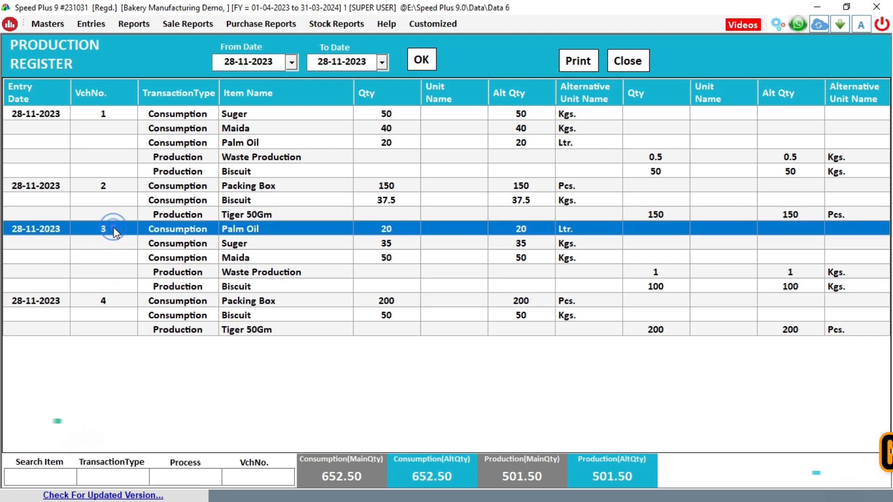
pyautogui.click(182, 287)
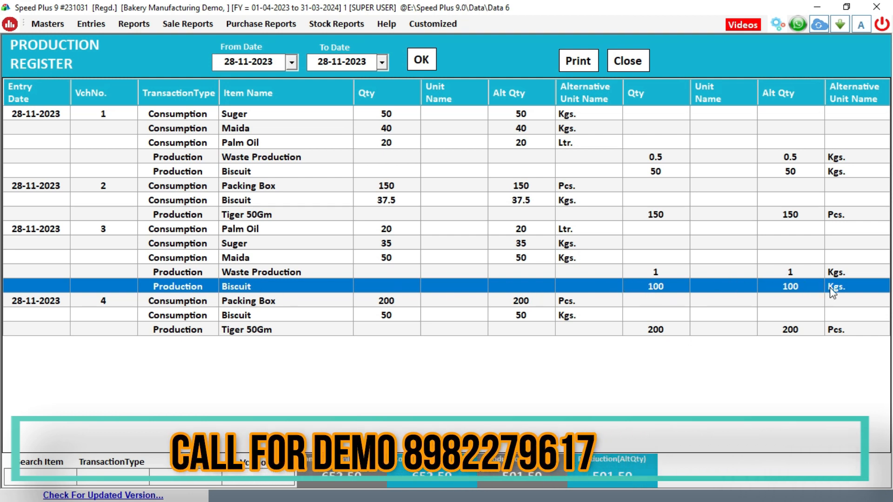
pyautogui.click(168, 331)
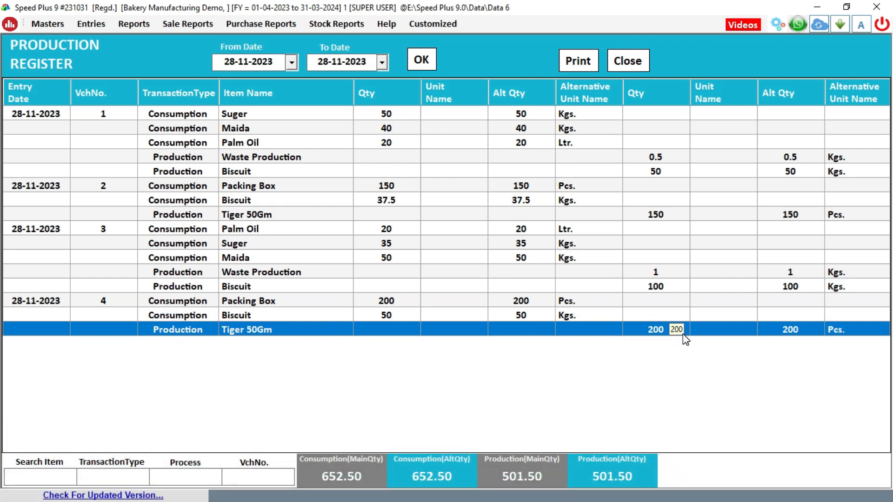
pyautogui.click(639, 68)
# - Display the Production Planning report
pyautogui.click(133, 24)
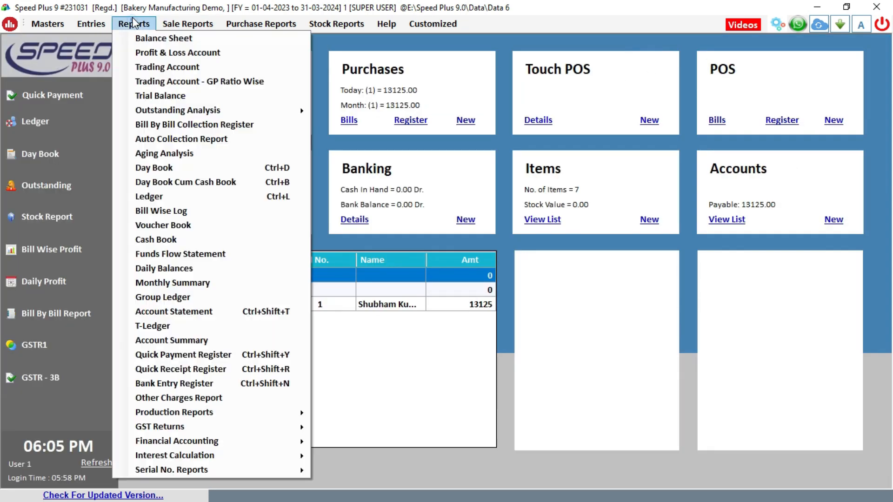
pyautogui.click(217, 412)
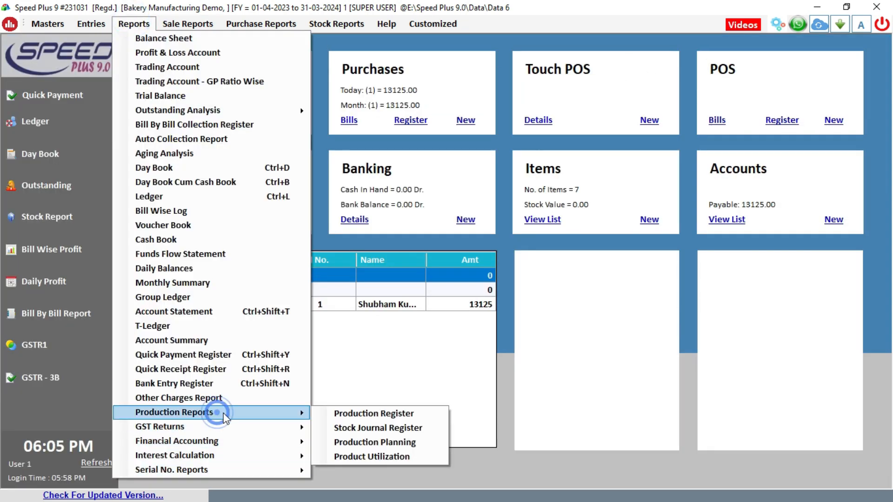
pyautogui.click(386, 439)
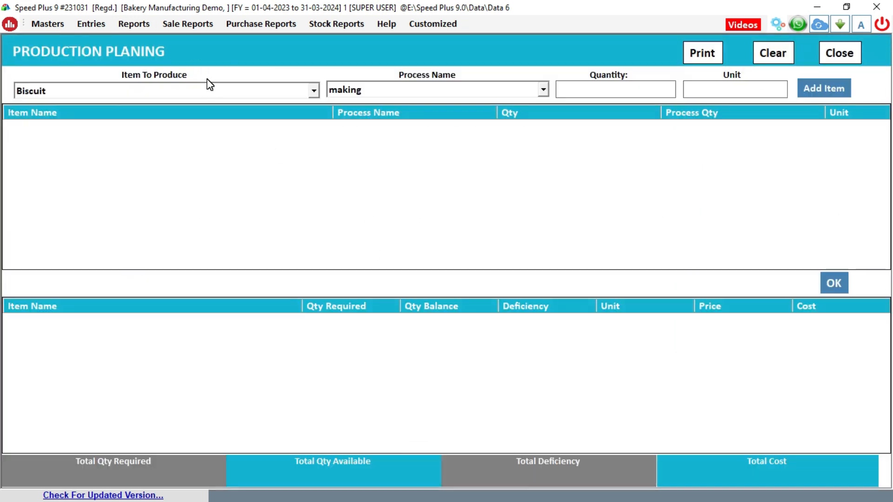
# - Add Tiger 50Gm with the packing process and quantity 200 to the plan, and calculate its material requirements
pyautogui.click(251, 92)
pyautogui.scroll(-2, 253, 93)
pyautogui.scroll(-4, 254, 93)
pyautogui.scroll(1, 253, 93)
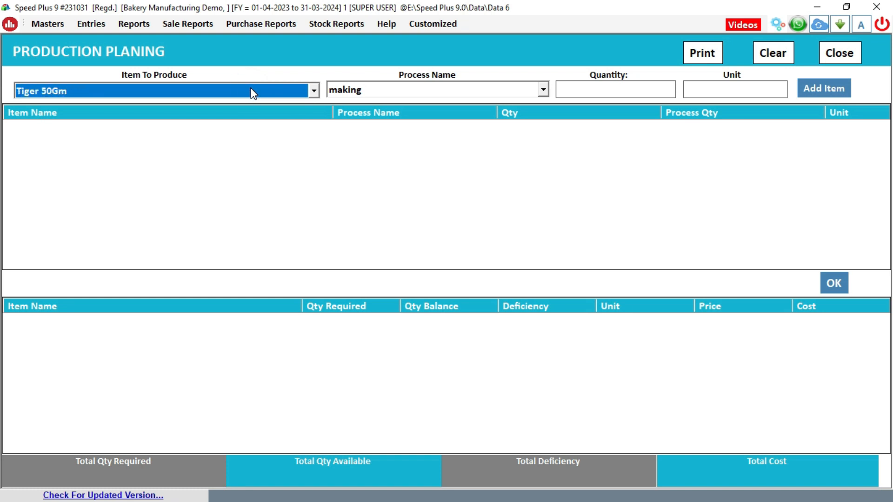
pyautogui.press('Return')
pyautogui.press('Return')
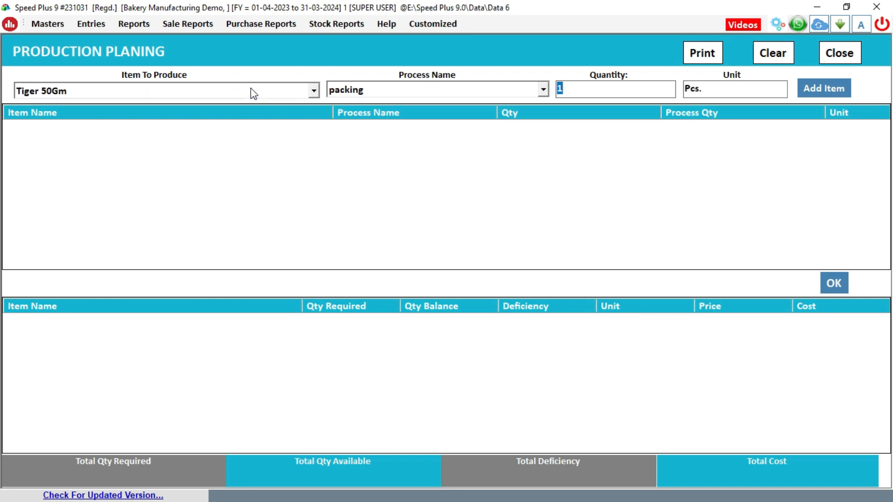
pyautogui.write('200')
pyautogui.press('Return')
pyautogui.press('Return')
pyautogui.press('Return')
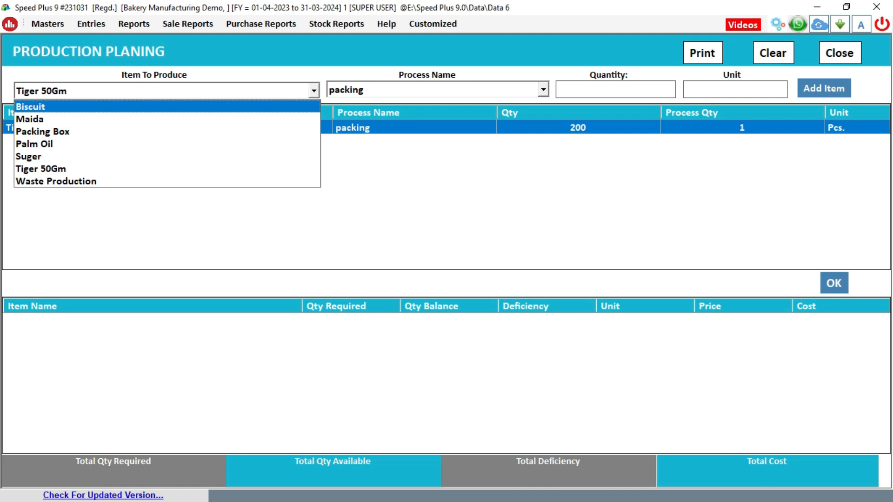
pyautogui.click(712, 224)
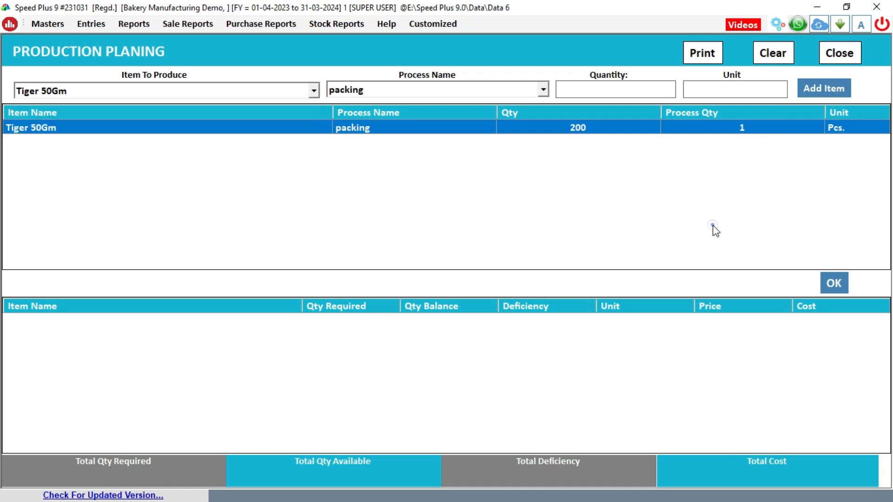
pyautogui.click(832, 284)
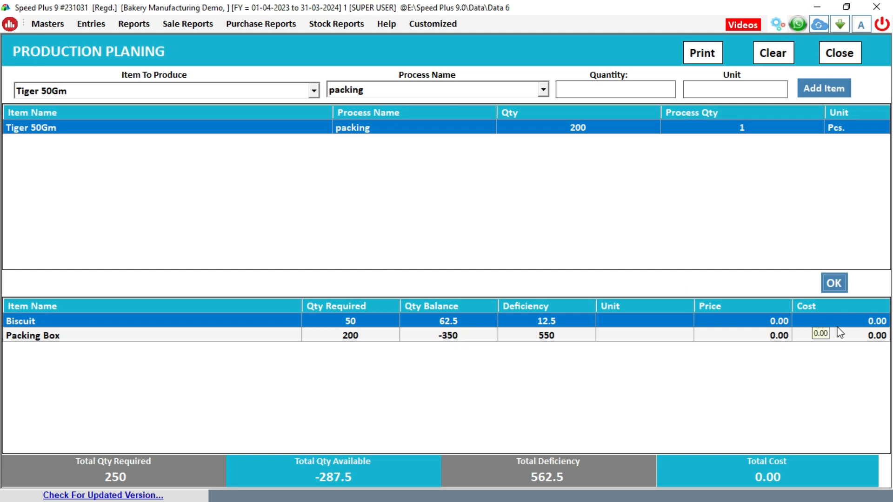
# - Add Biscuit with the making biscuit process and quantity 200 to the plan, and recalculate the material requirements
pyautogui.click(173, 89)
pyautogui.click(174, 90)
pyautogui.scroll(2, 173, 91)
pyautogui.scroll(2, 174, 93)
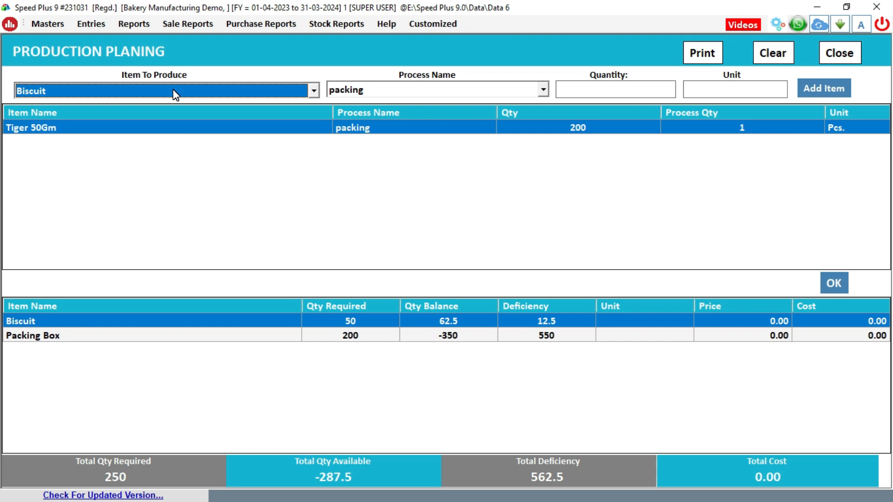
pyautogui.press('Return')
pyautogui.press('Down')
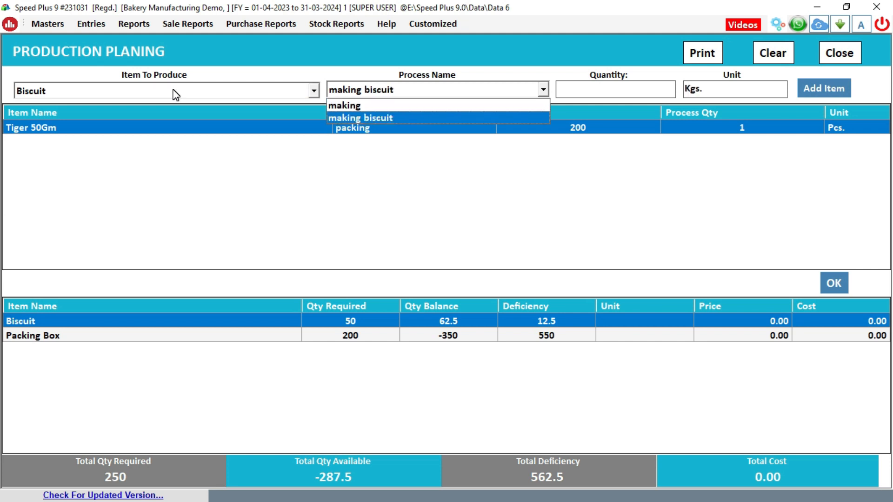
pyautogui.press('Return')
pyautogui.write('200')
pyautogui.press('Return')
pyautogui.press('Return')
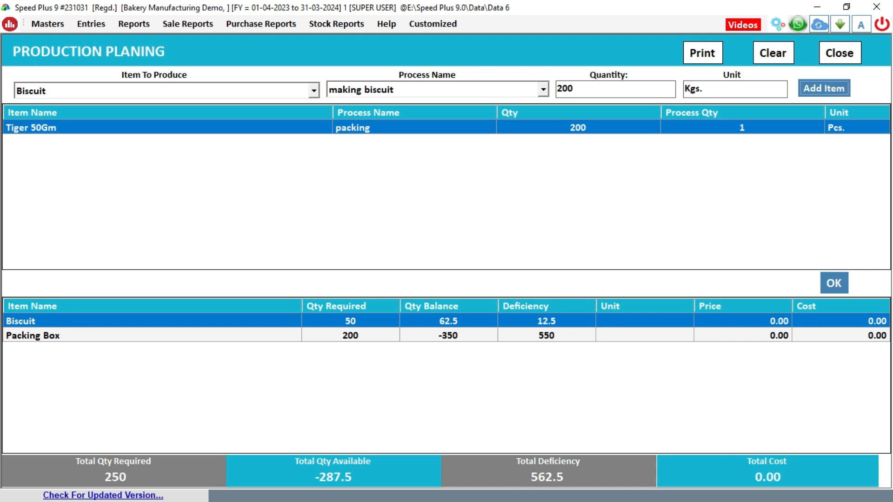
pyautogui.press('Return')
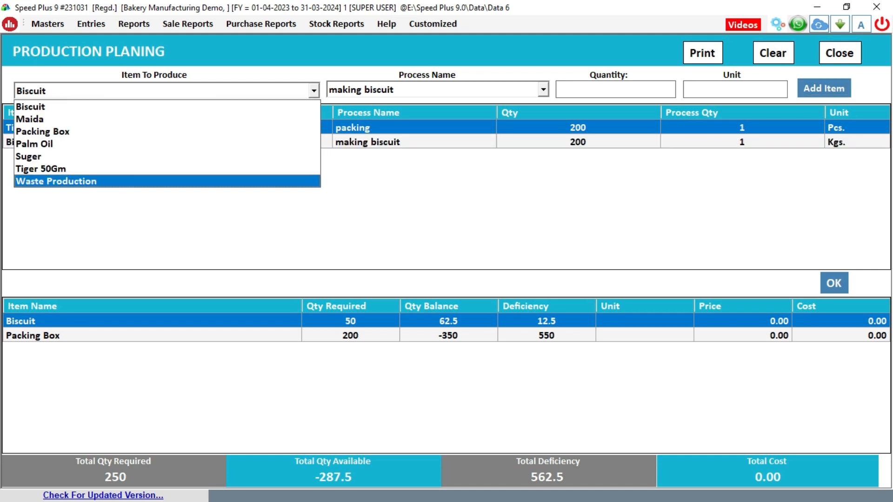
pyautogui.click(714, 112)
pyautogui.click(831, 288)
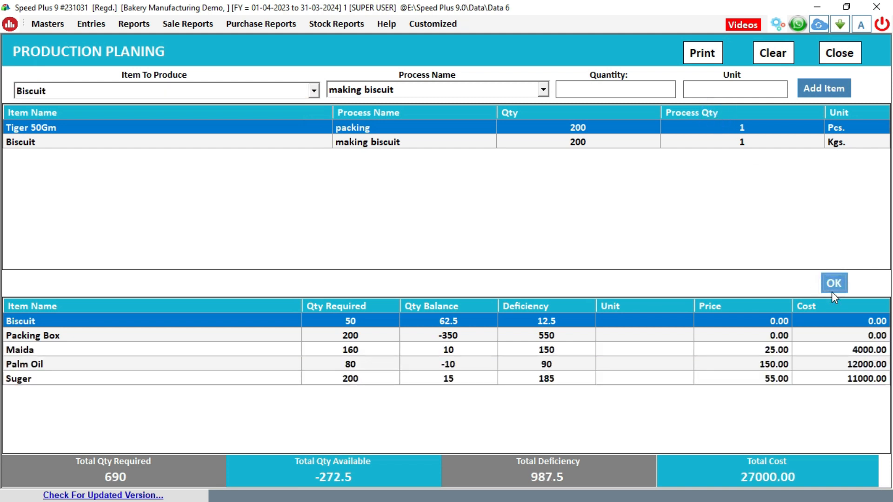
# - Examine the costs and stock balances of Maida, Palm Oil and Suger in the requirements, and close the planning report
pyautogui.click(843, 349)
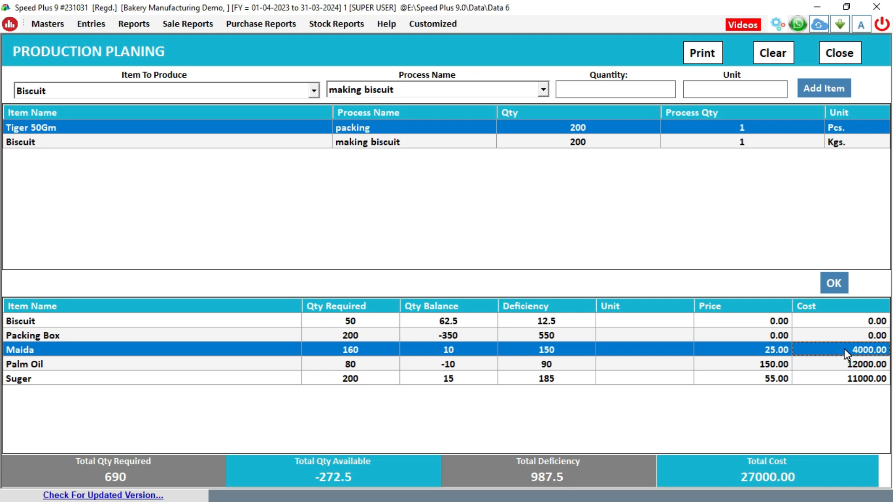
pyautogui.click(843, 365)
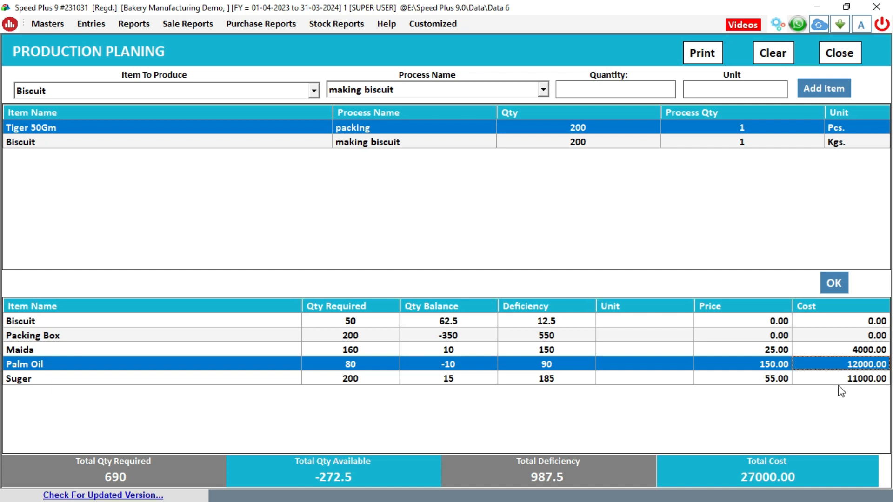
pyautogui.click(844, 380)
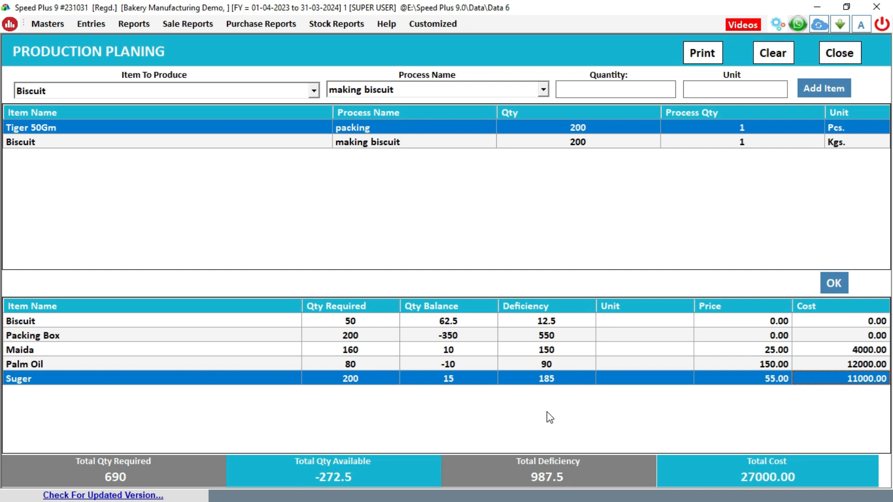
pyautogui.click(443, 364)
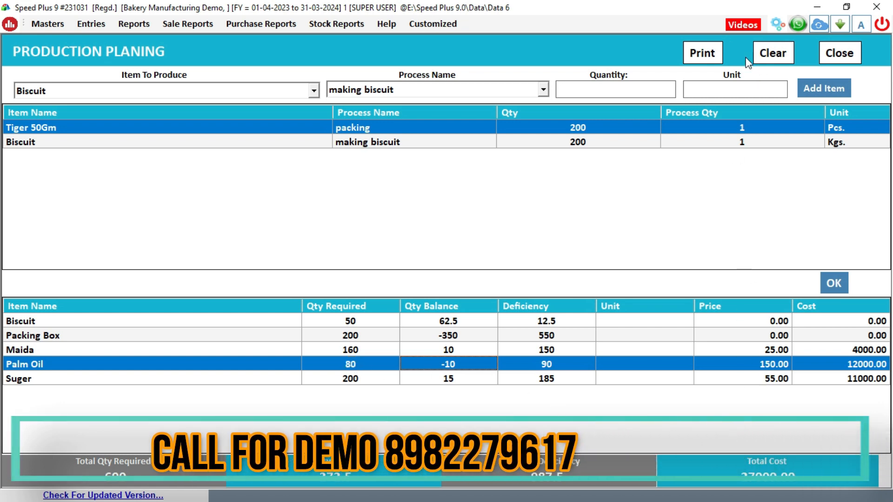
pyautogui.click(839, 53)
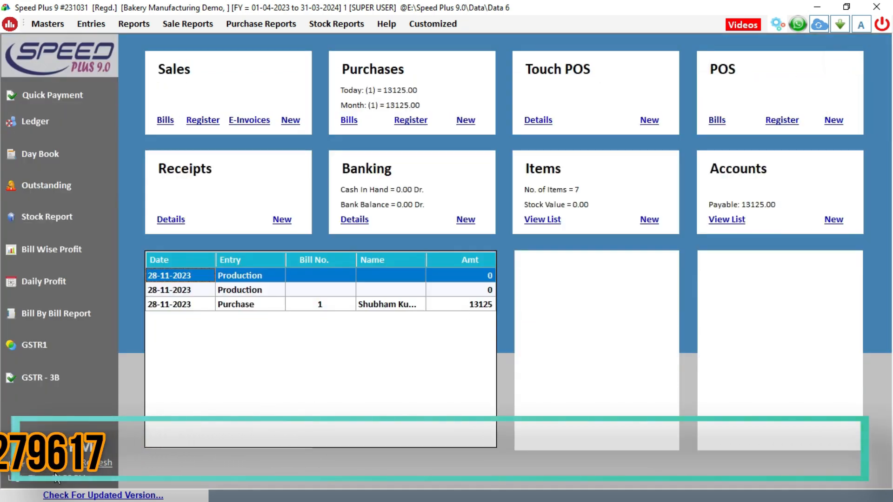
# - Refresh the dashboard, and check the Tiger 50Gm row in the Stock Report for 28-11-2023 before closing it
pyautogui.click(92, 464)
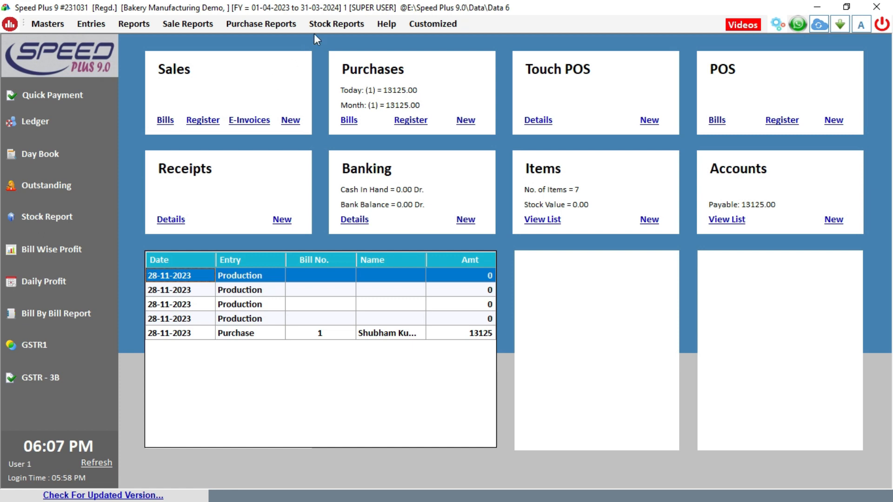
pyautogui.click(329, 24)
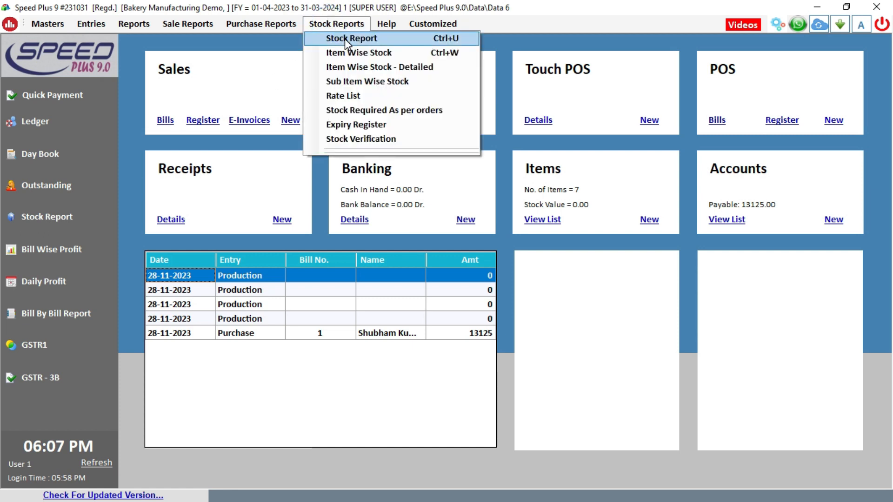
pyautogui.click(344, 38)
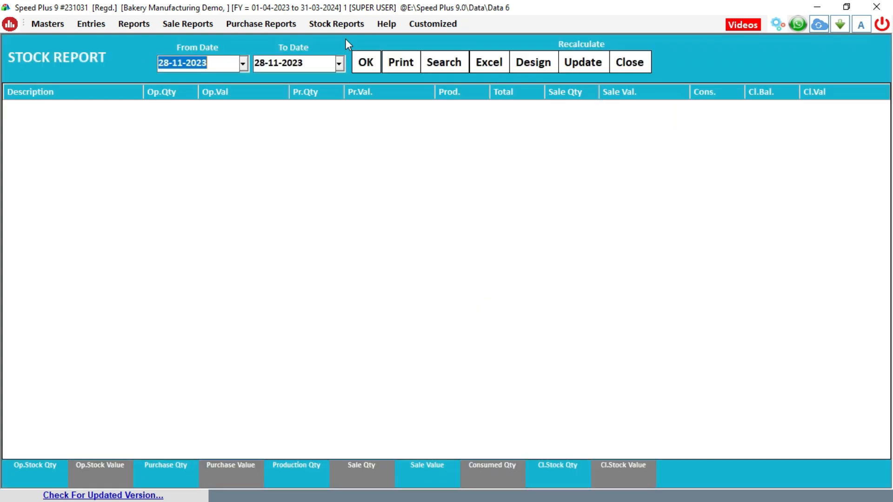
pyautogui.click(365, 63)
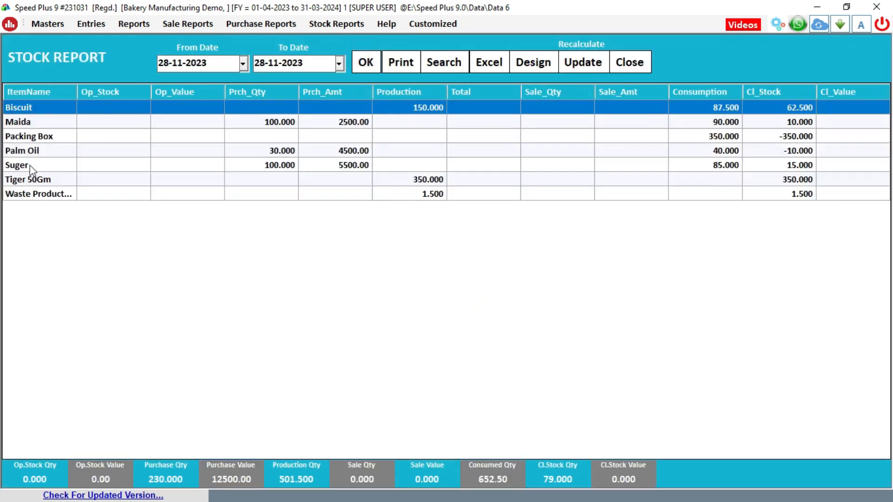
pyautogui.click(35, 180)
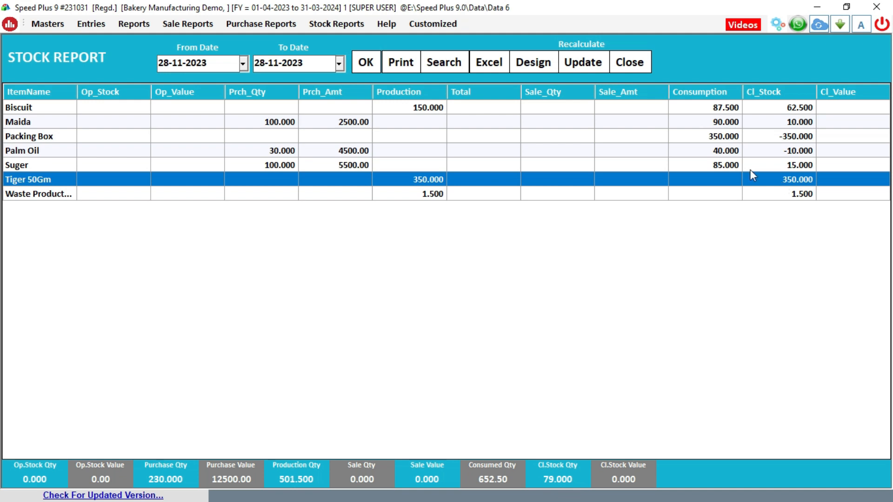
pyautogui.click(635, 62)
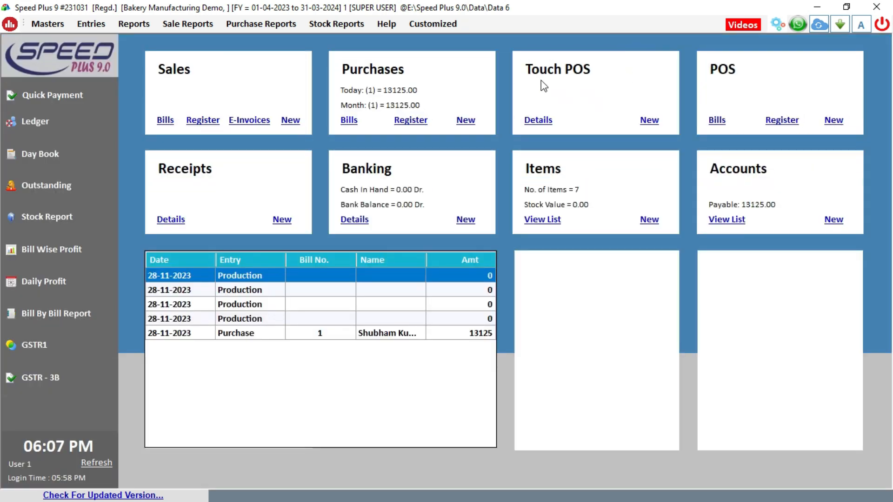
# - Start a new sale entry dated 28-11-2023 with Credit terms
pyautogui.click(292, 121)
pyautogui.click(291, 121)
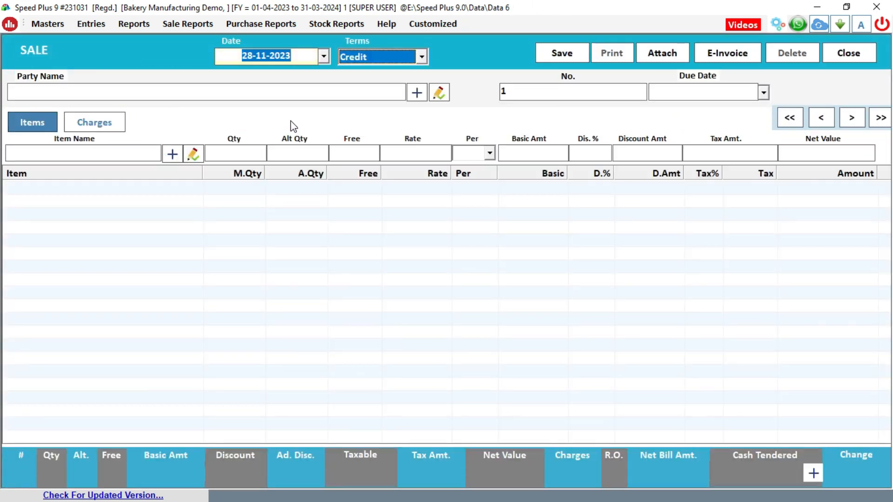
pyautogui.press('Return')
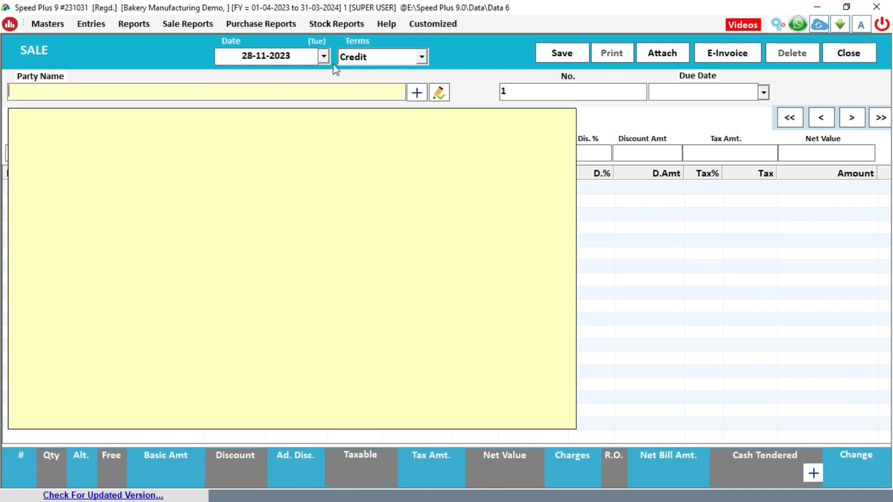
pyautogui.click(385, 56)
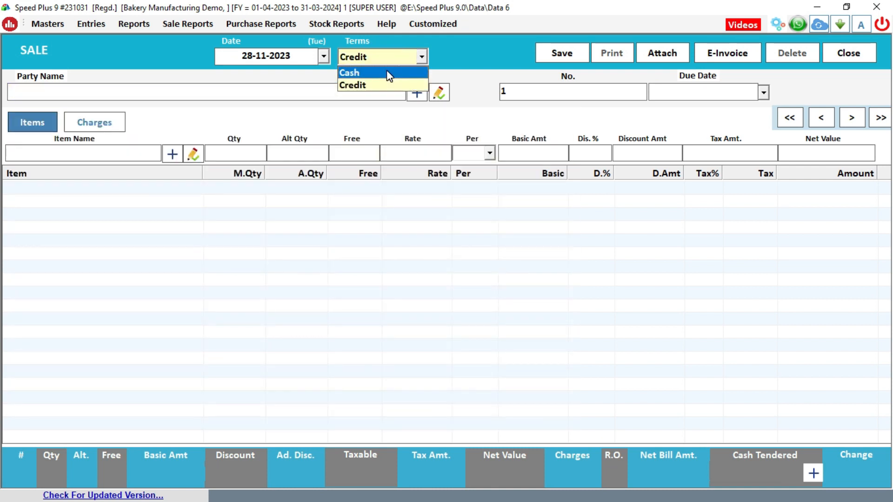
pyautogui.click(386, 70)
pyautogui.click(395, 57)
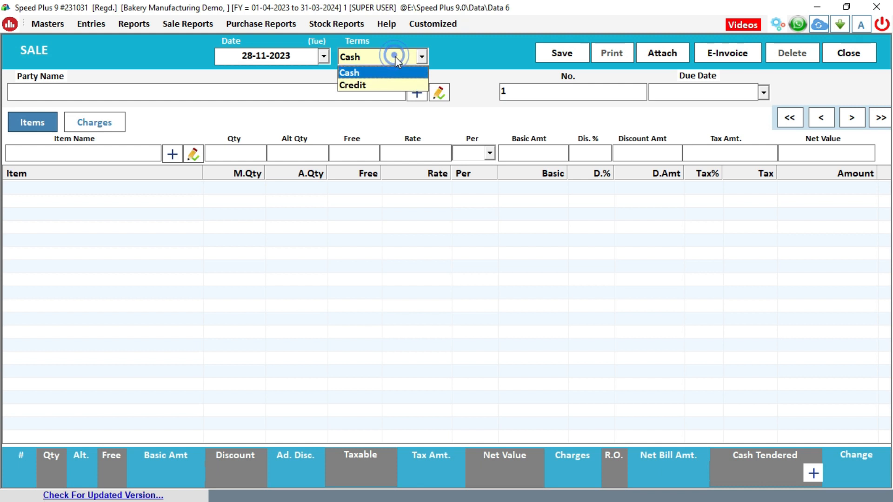
pyautogui.click(388, 81)
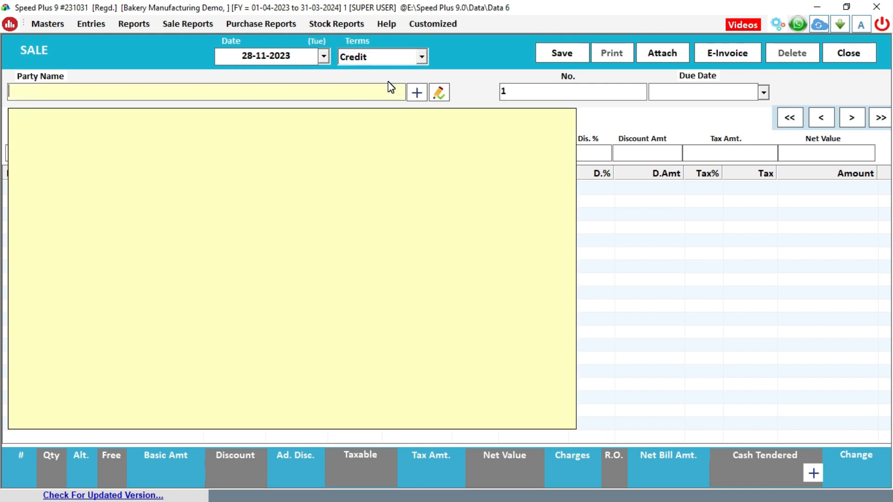
# - Create the party account Anurag Kirana Store in the CUSTOMERS group and use it as the sale's party
pyautogui.click(416, 93)
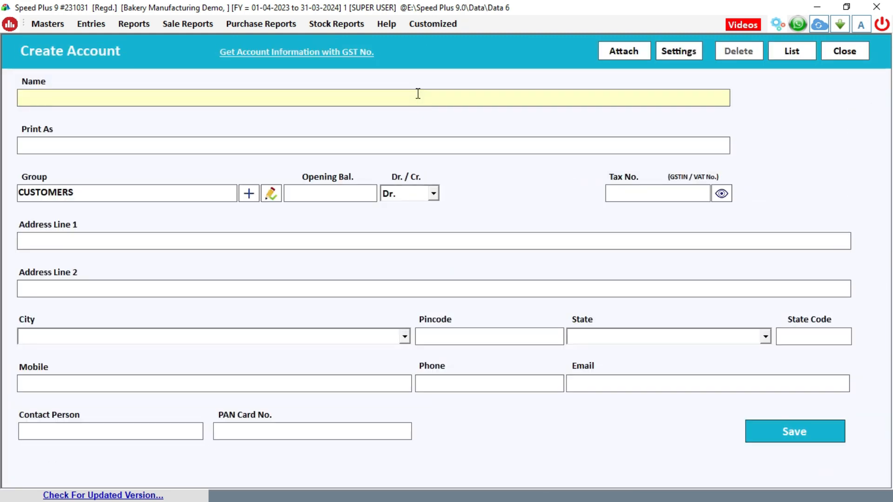
pyautogui.write('anurag kirana store')
pyautogui.press('Return')
pyautogui.press('Return')
pyautogui.press('Return')
pyautogui.press('Return')
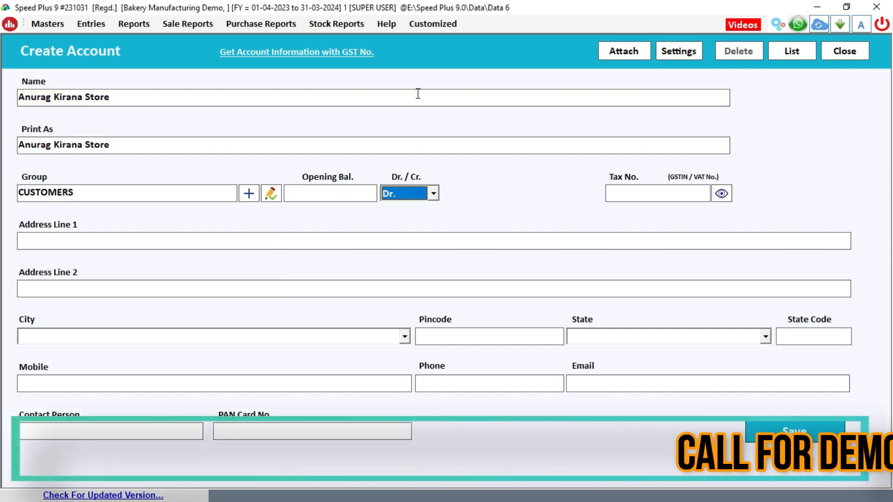
pyautogui.press('Return')
pyautogui.press('Return')
pyautogui.press('Return')
pyautogui.press('Return')
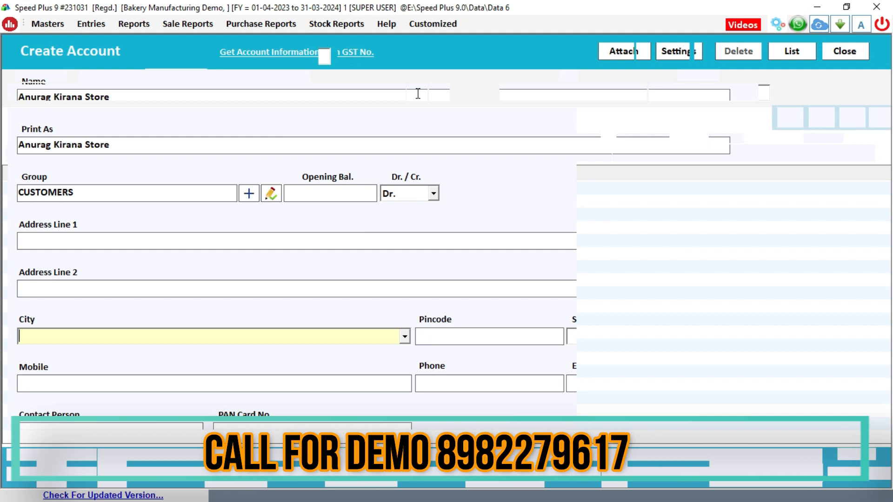
pyautogui.press('Return')
pyautogui.press('Return')
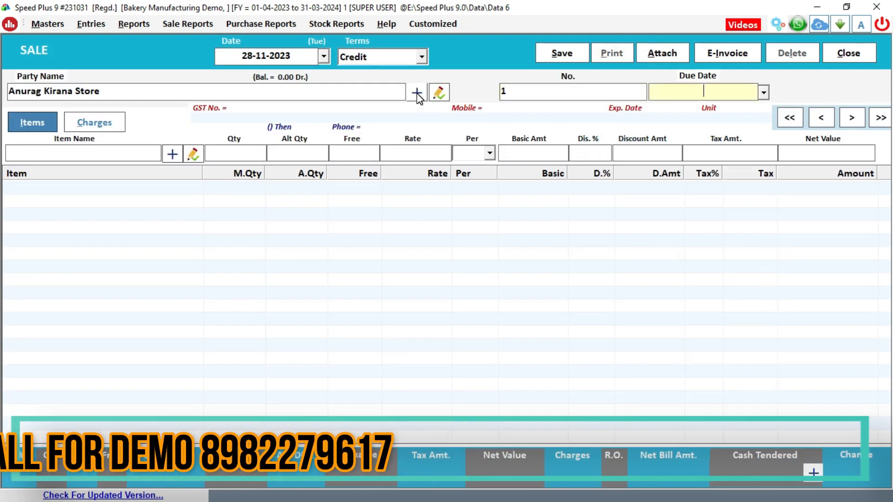
# - Leave the sale's due date blank and choose Tiger 50Gm as the item for its first line
pyautogui.press('Return')
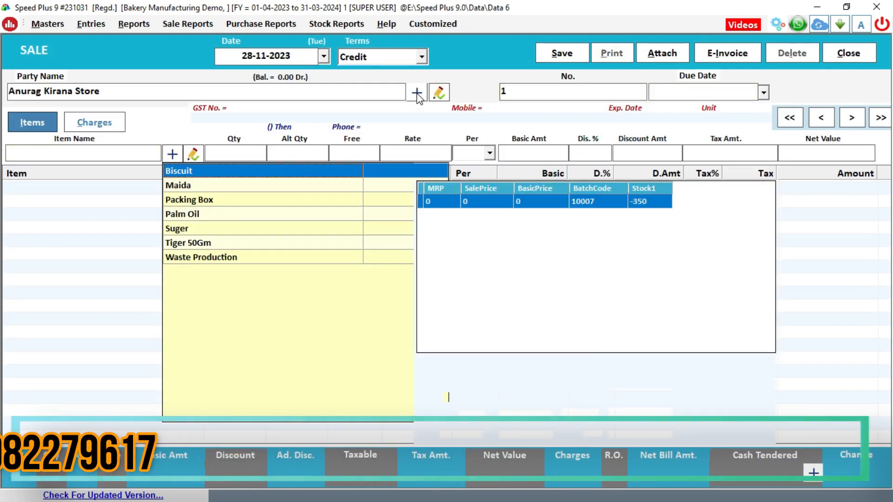
pyautogui.press('Down')
pyautogui.press('Down')
pyautogui.press('Down')
pyautogui.press('Down')
pyautogui.press('Down')
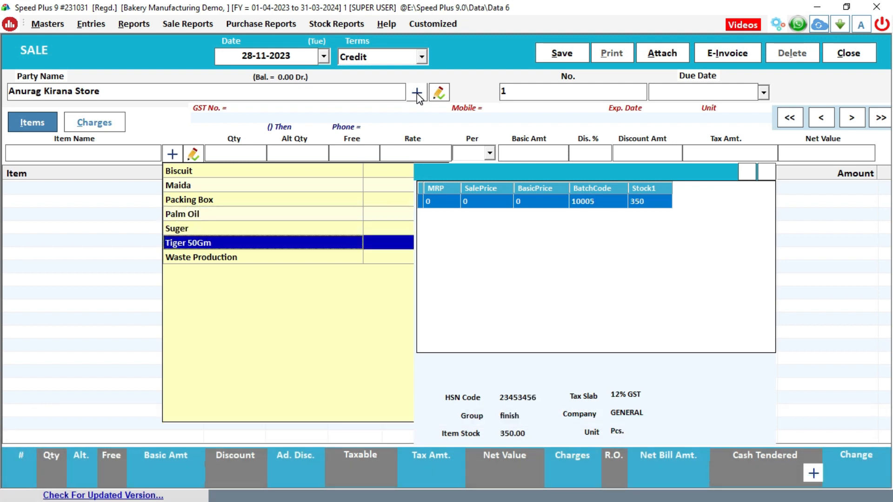
pyautogui.press('Return')
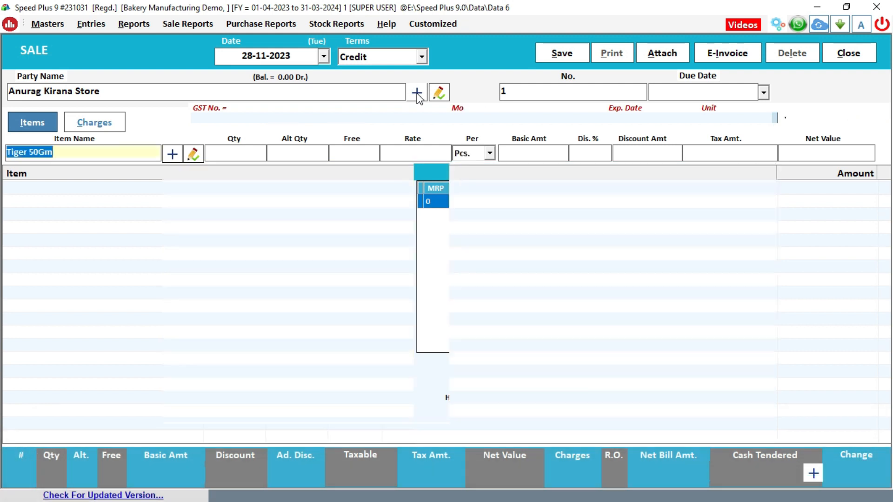
pyautogui.press('Return')
pyautogui.click(562, 114)
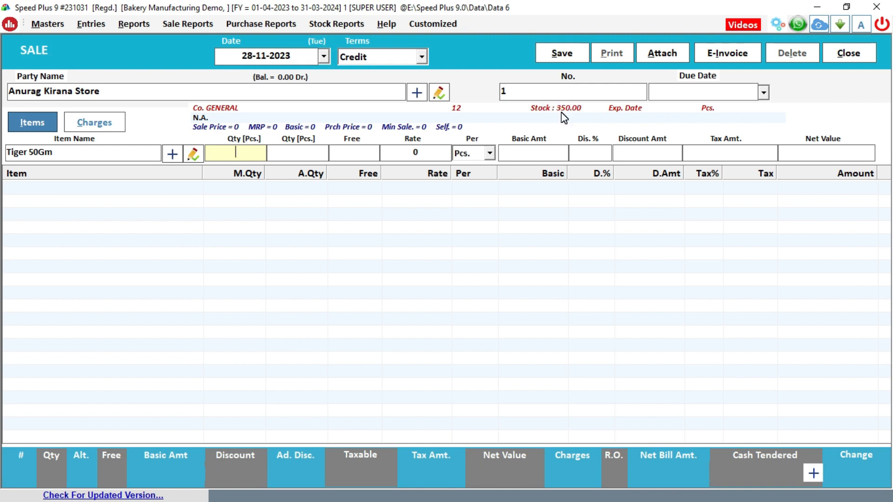
# - Set the Tiger 50Gm quantity to 200 Pcs. and the rate to 60, and add the line to the bill
pyautogui.write('200')
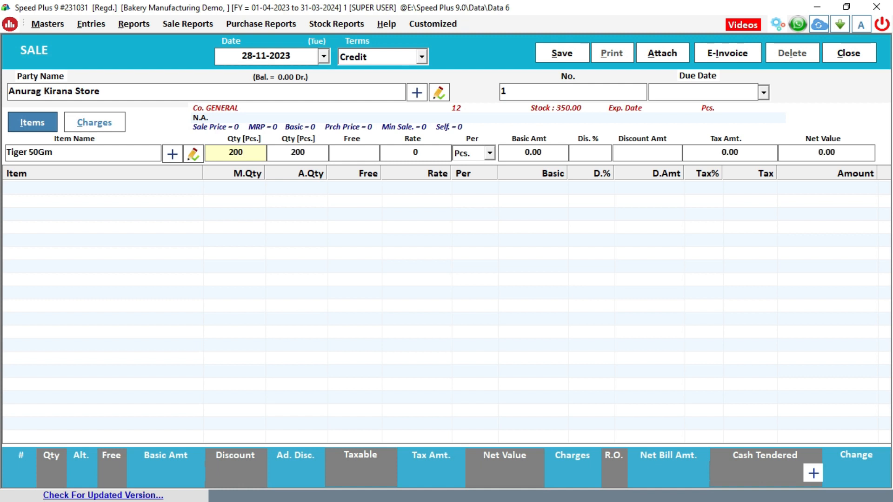
pyautogui.press('Return')
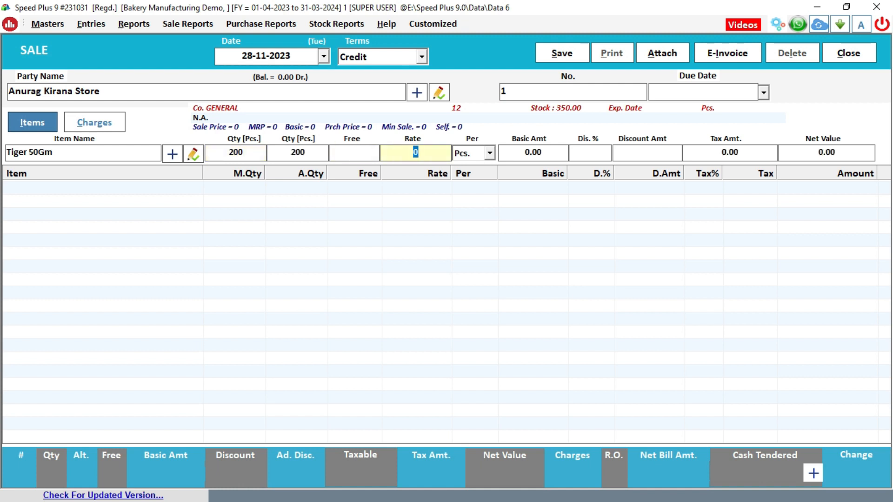
pyautogui.write('2')
pyautogui.write('60')
pyautogui.press('Return')
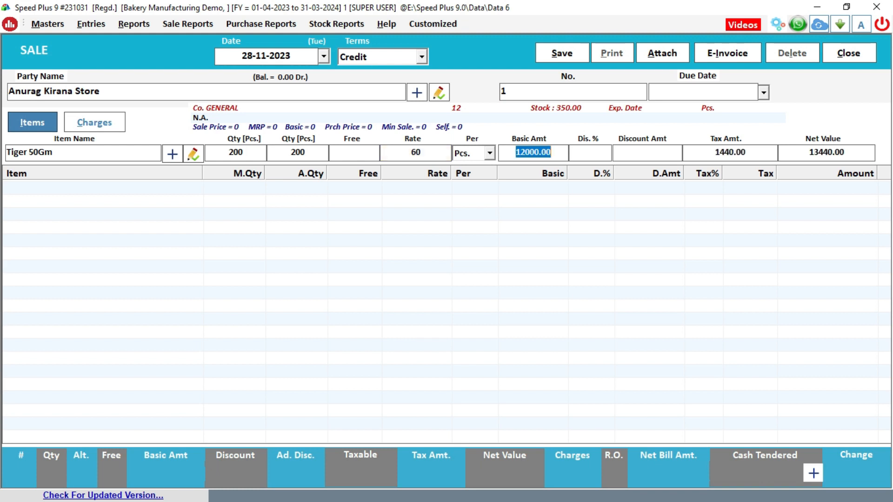
pyautogui.press('Return')
pyautogui.press('Return')
pyautogui.press('Return')
pyautogui.press('Return')
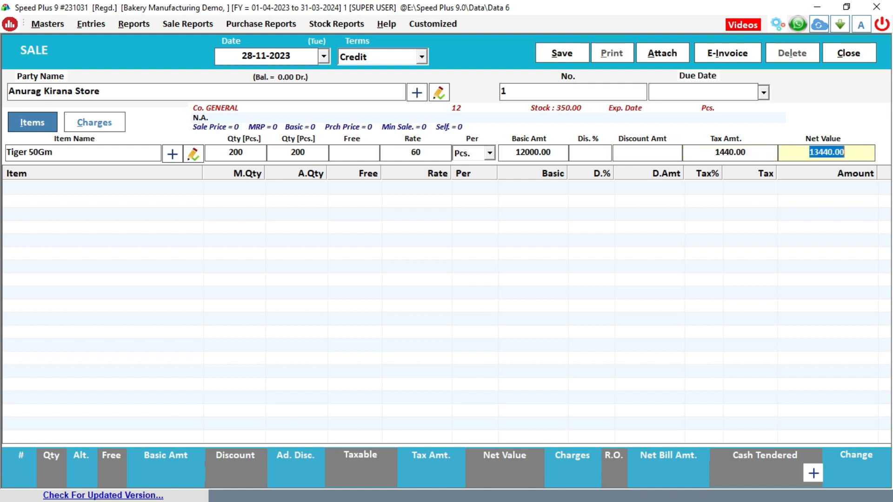
pyautogui.press('Return')
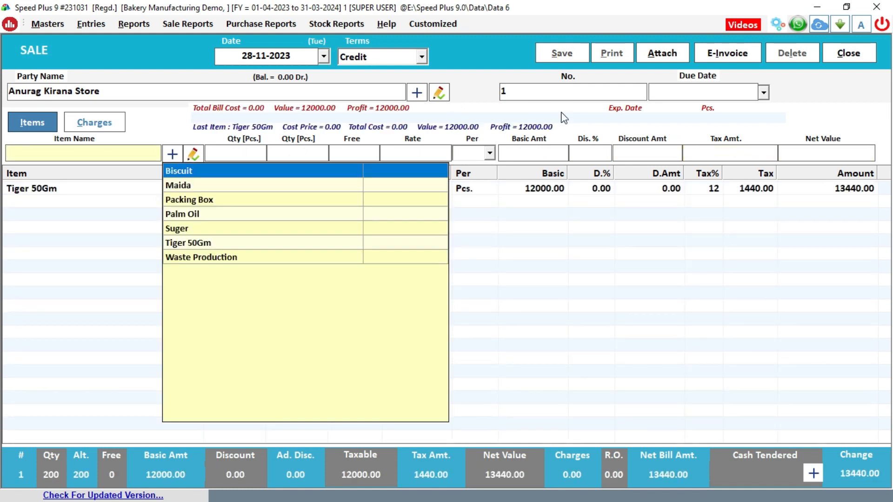
# - Save the sale without printing the bill, and close the sale entry form
pyautogui.hotkey('alt', 's')
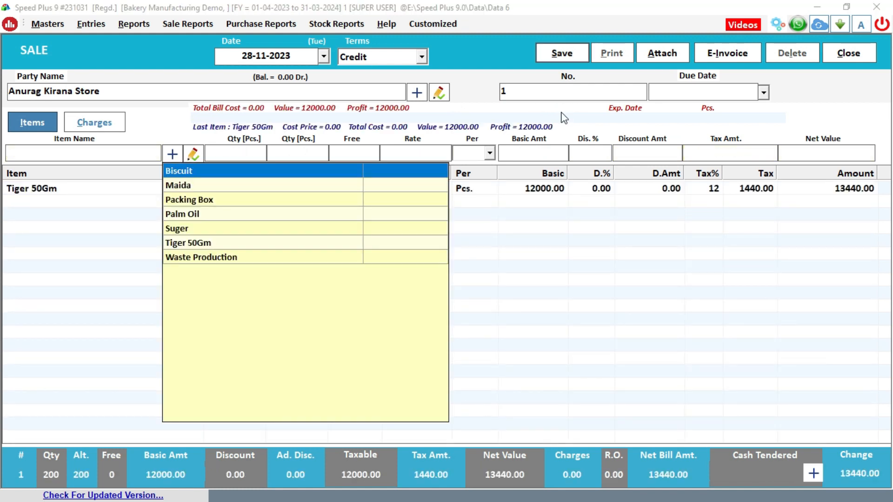
pyautogui.press('Return')
pyautogui.press('Right')
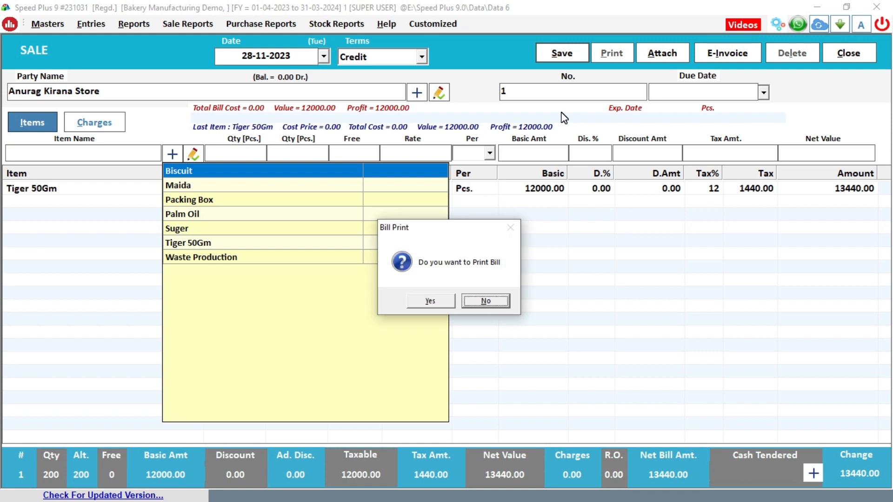
pyautogui.press('Return')
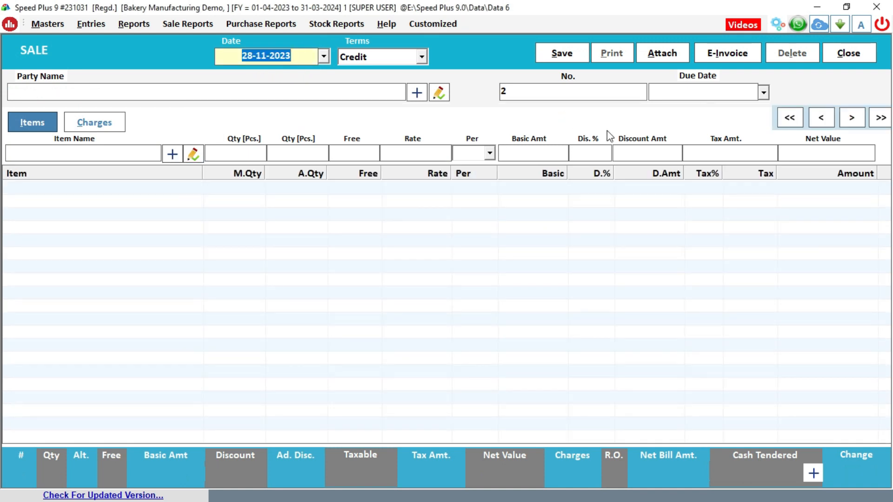
pyautogui.click(848, 52)
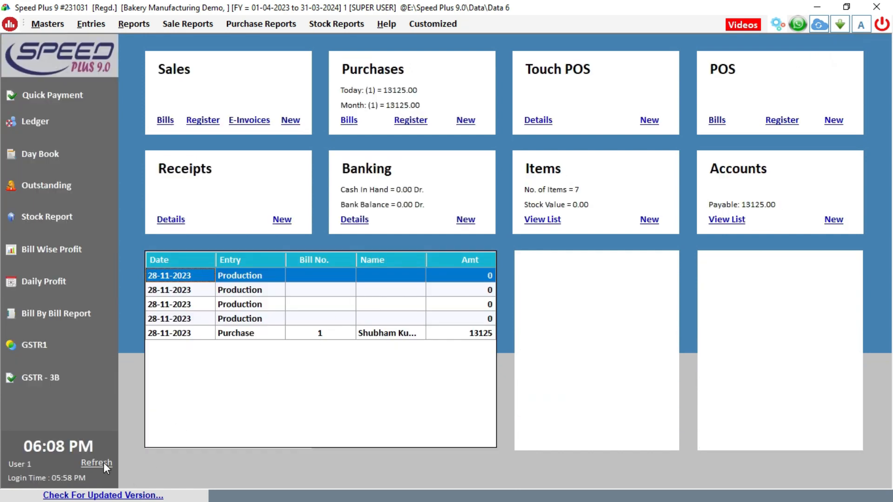
# - Refresh the dashboard and review the receivable, payable, purchase and sales figures
pyautogui.click(103, 463)
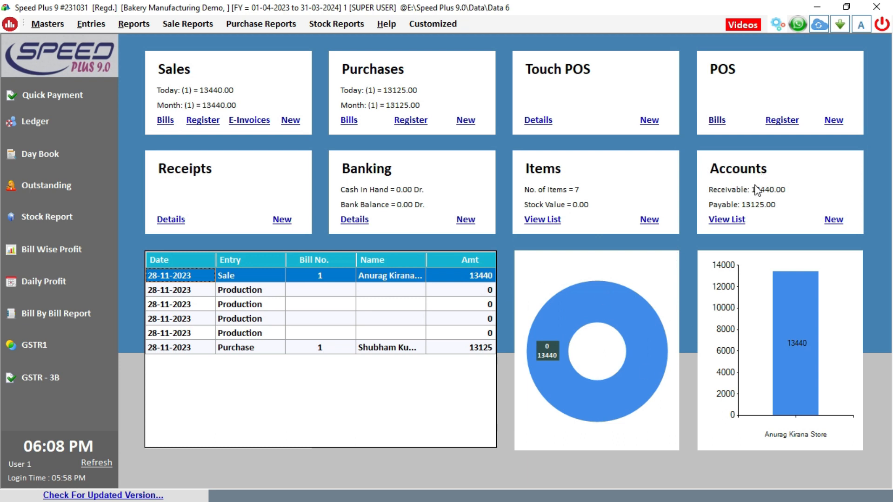
pyautogui.click(749, 209)
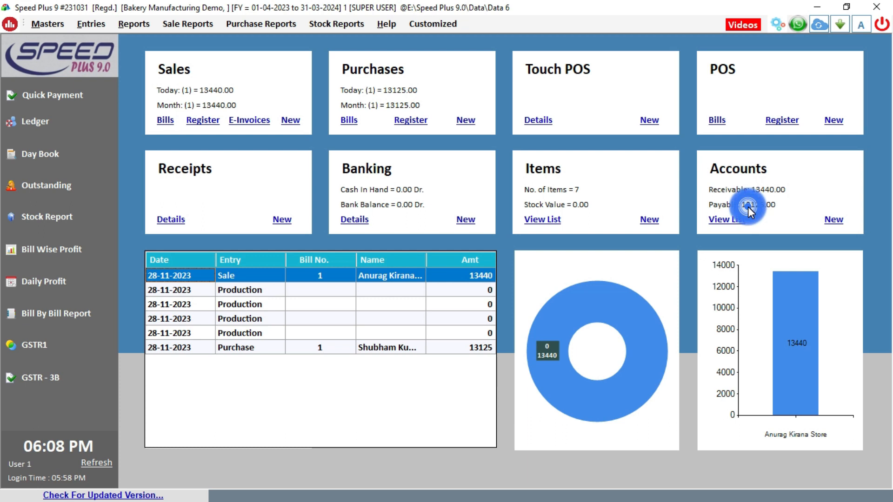
pyautogui.click(768, 195)
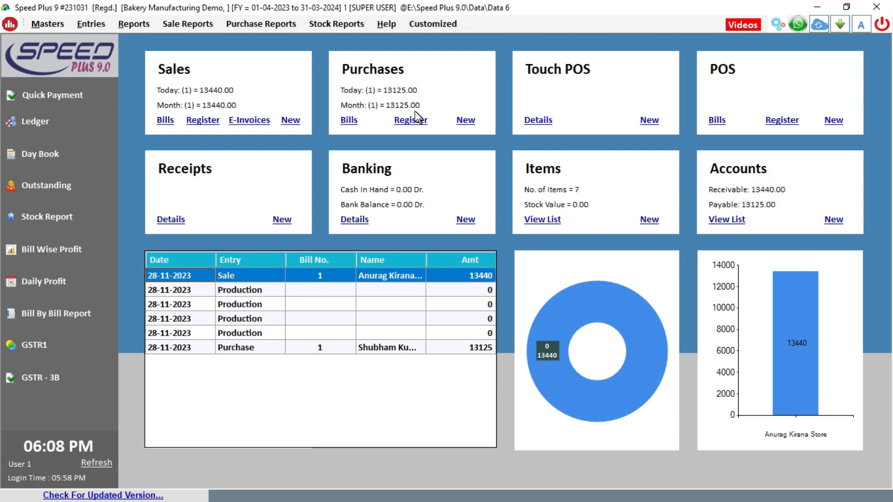
pyautogui.click(425, 76)
pyautogui.click(245, 78)
# - Check the Tiger 50Gm sale and closing stock in the Stock Report for 28-11-2023, close it and refresh the dashboard
pyautogui.click(356, 28)
pyautogui.click(352, 37)
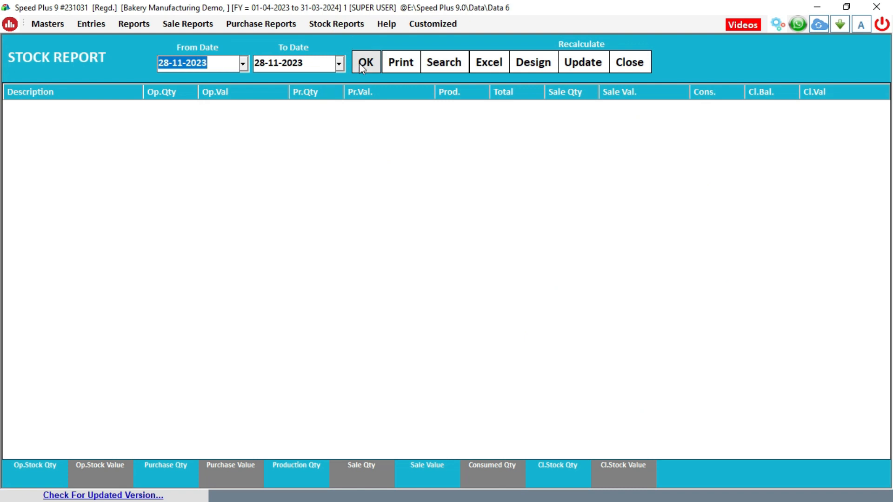
pyautogui.click(359, 63)
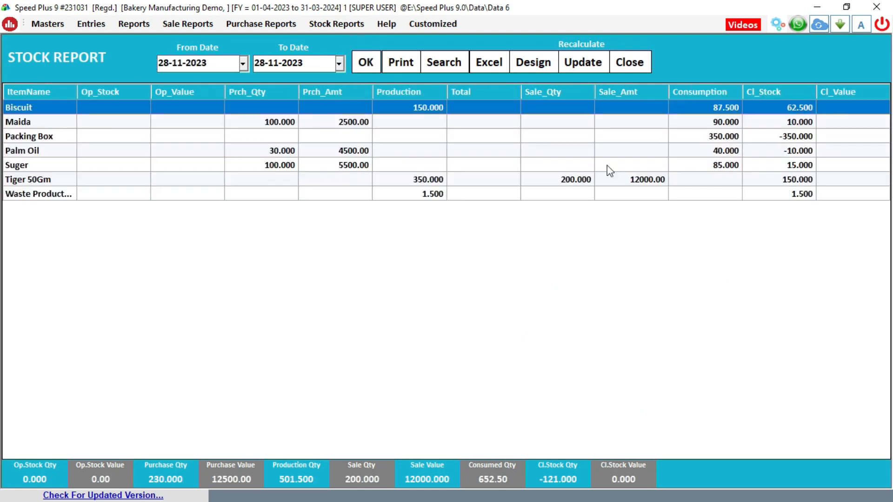
pyautogui.click(768, 181)
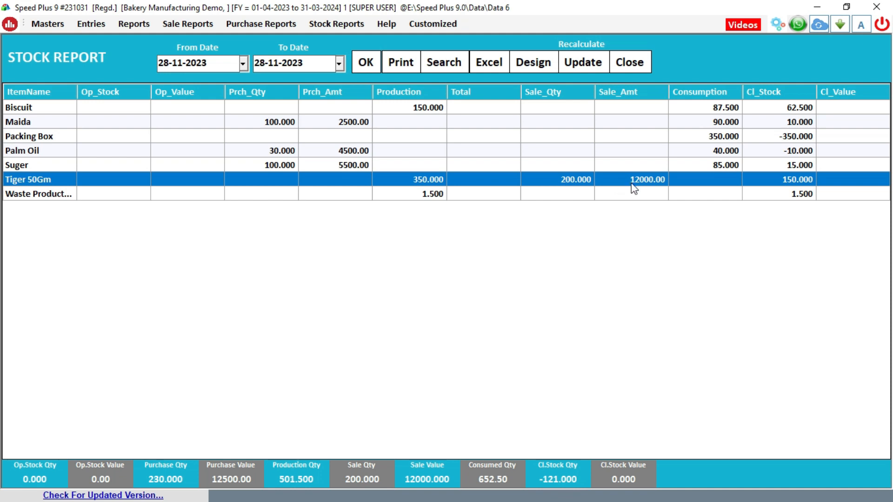
pyautogui.click(776, 181)
pyautogui.click(631, 63)
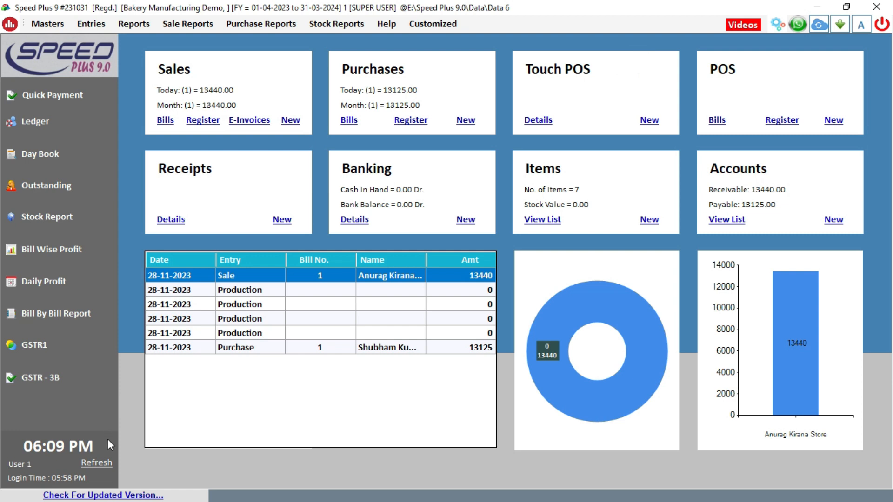
pyautogui.click(98, 463)
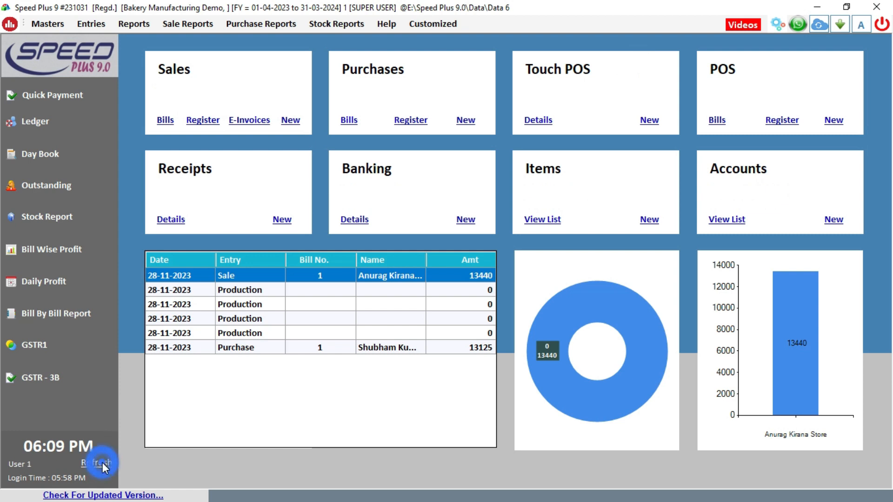